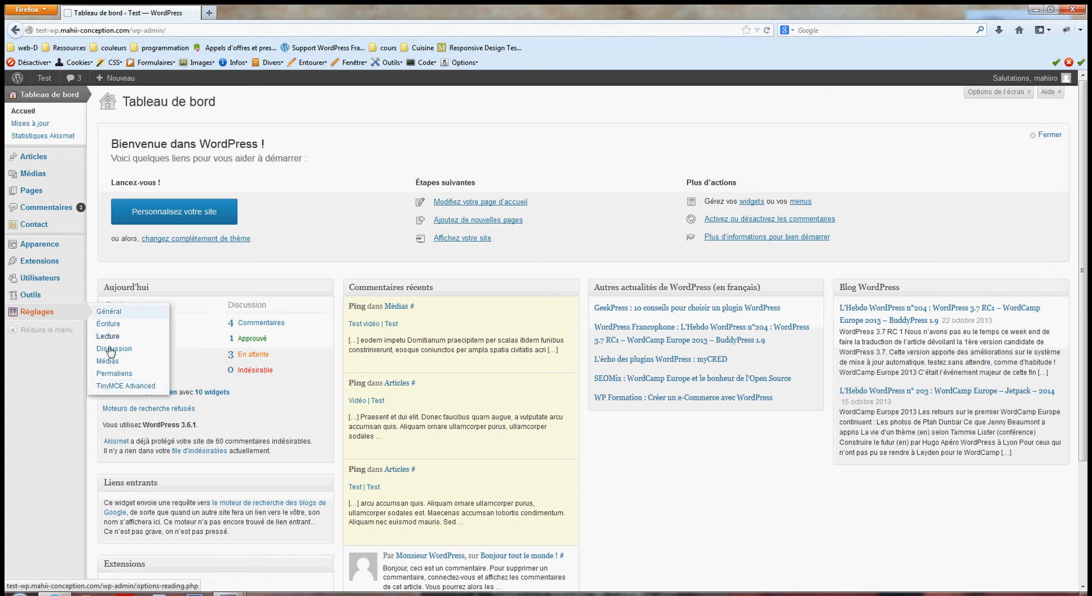
Open the general settings and display the site's public front page in a new browser tab.
click(109, 313)
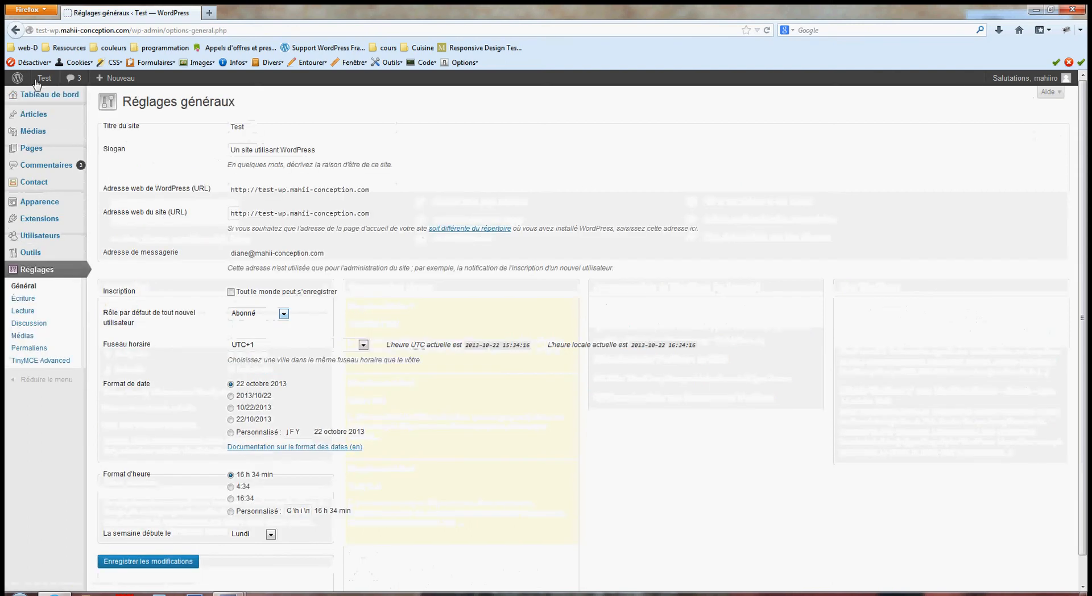
right_click(44, 96)
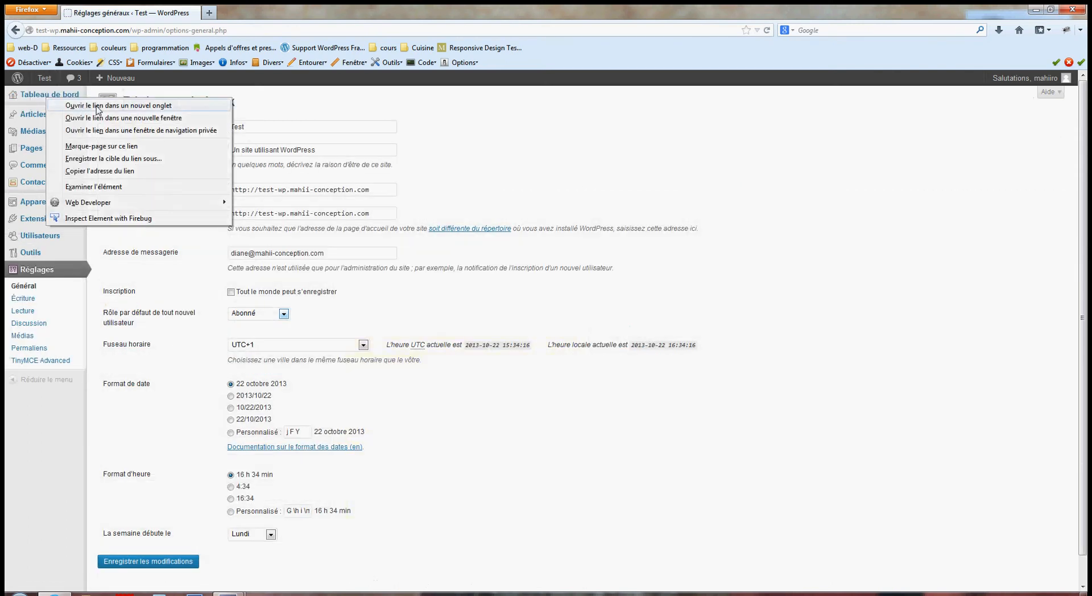
click(114, 110)
click(224, 12)
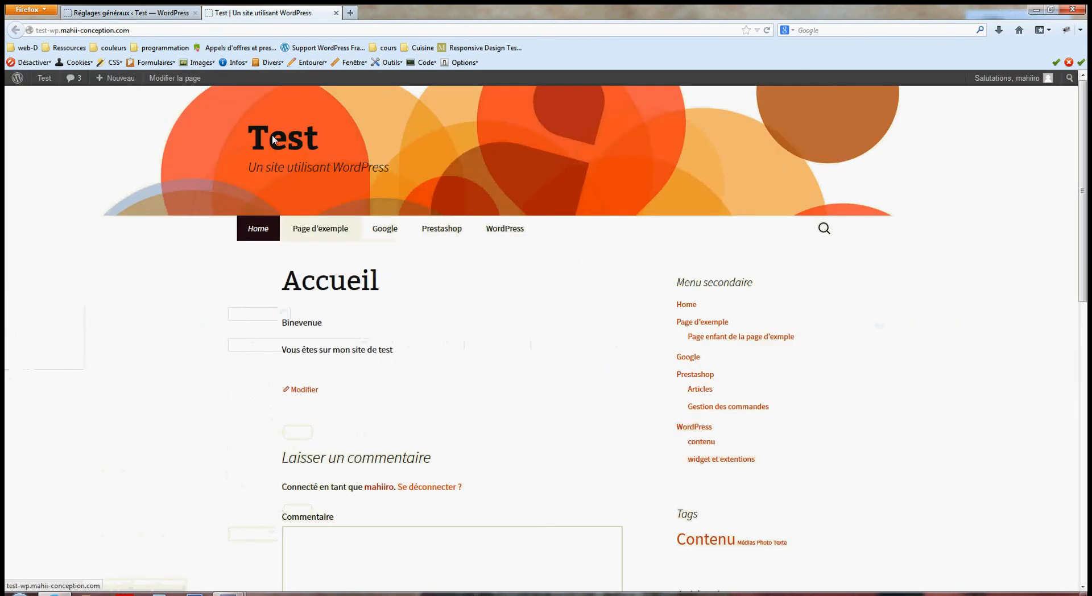
Compare the site title and slogan settings with the header of the public front page.
key(ctrl+Tab)
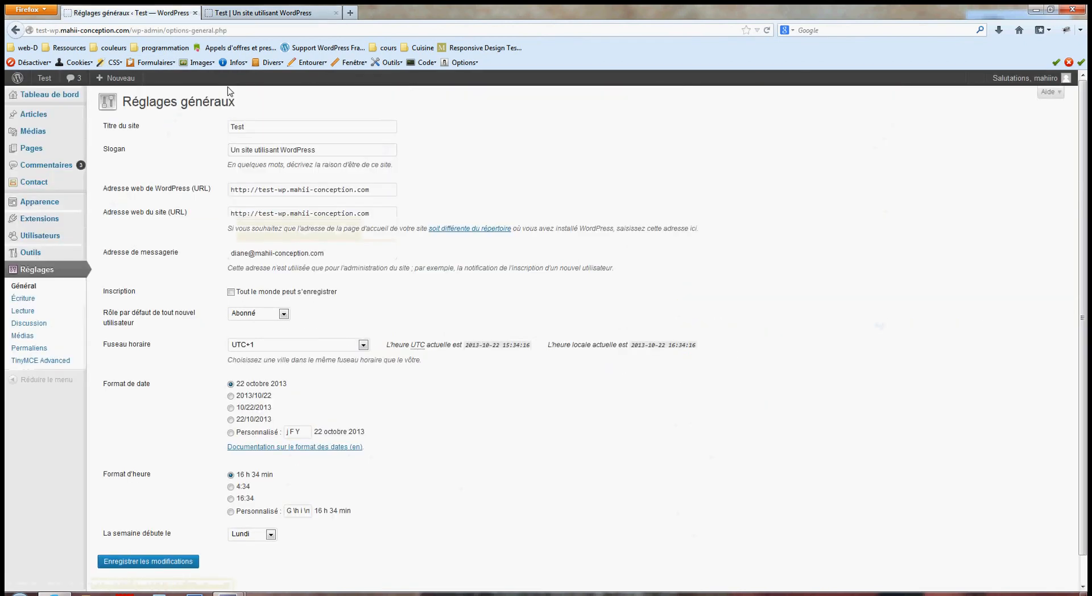
key(ctrl+Tab)
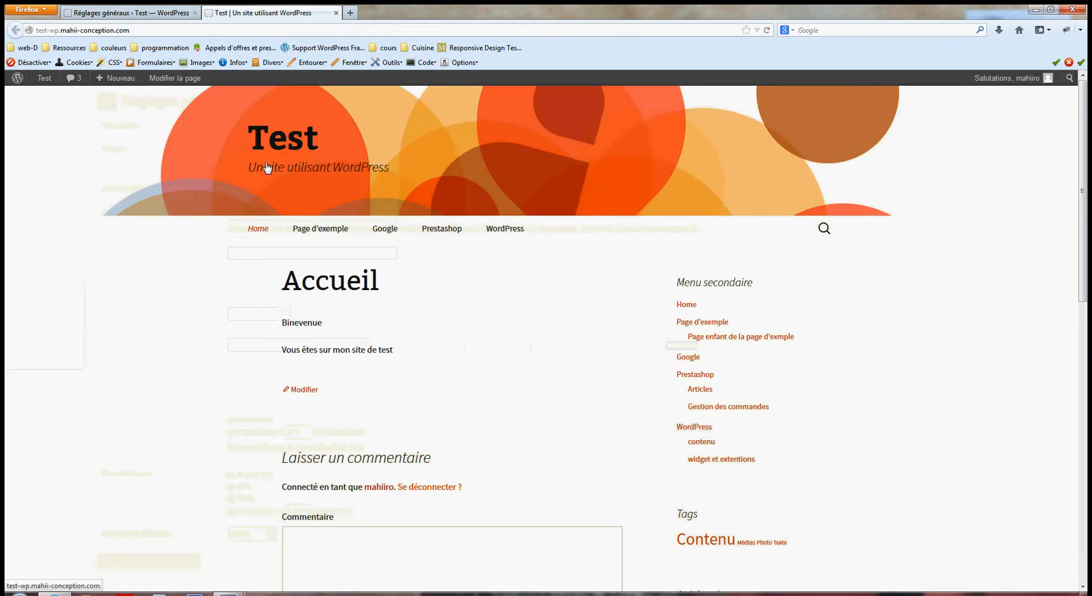
key(ctrl+Tab)
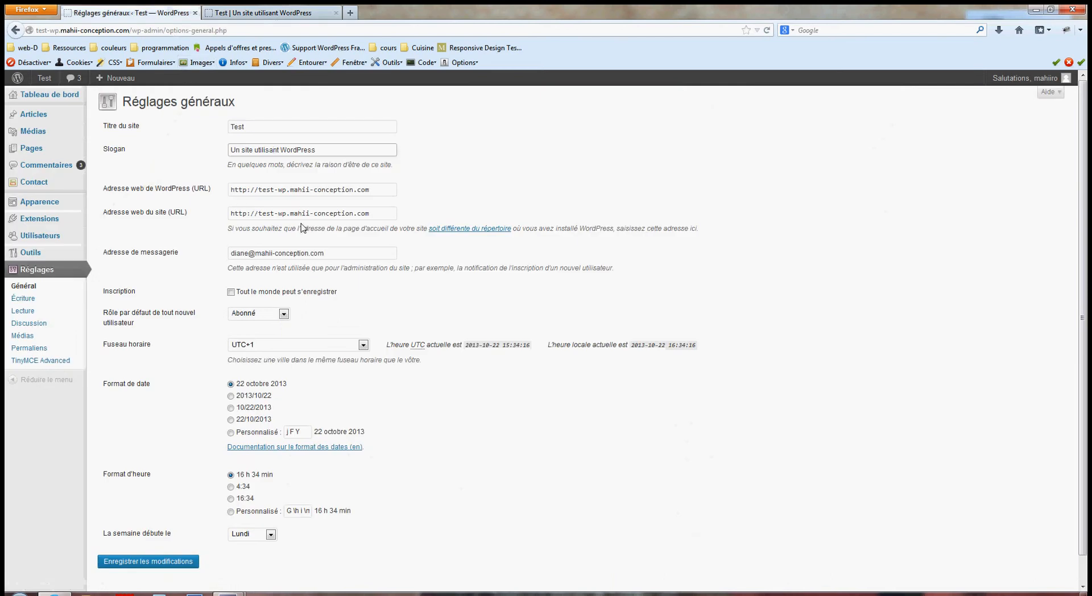
Review the WordPress address and site address fields in the general settings.
key(Tab)
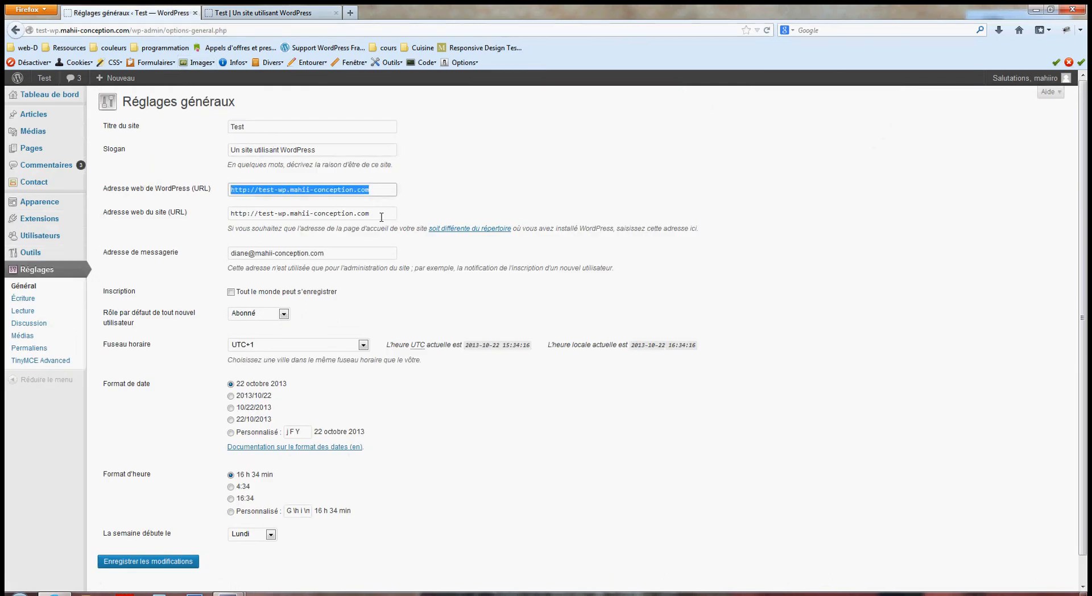
key(Tab)
key(shift+Tab)
click(396, 194)
drag(392, 190, 225, 188)
click(391, 214)
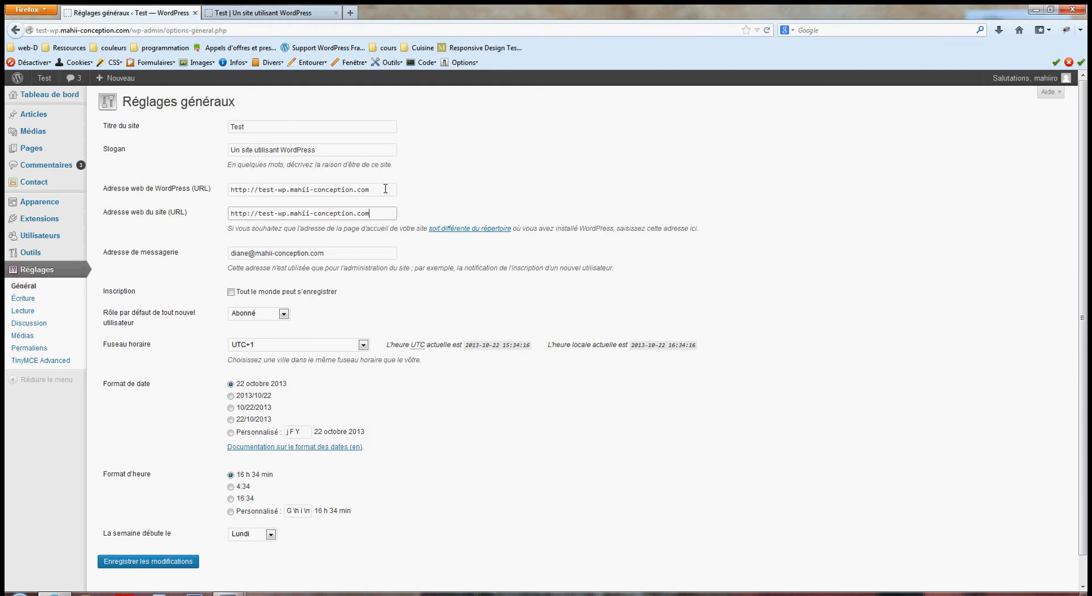
click(385, 189)
Review the administration e-mail field and the roles available as default for new users.
click(342, 256)
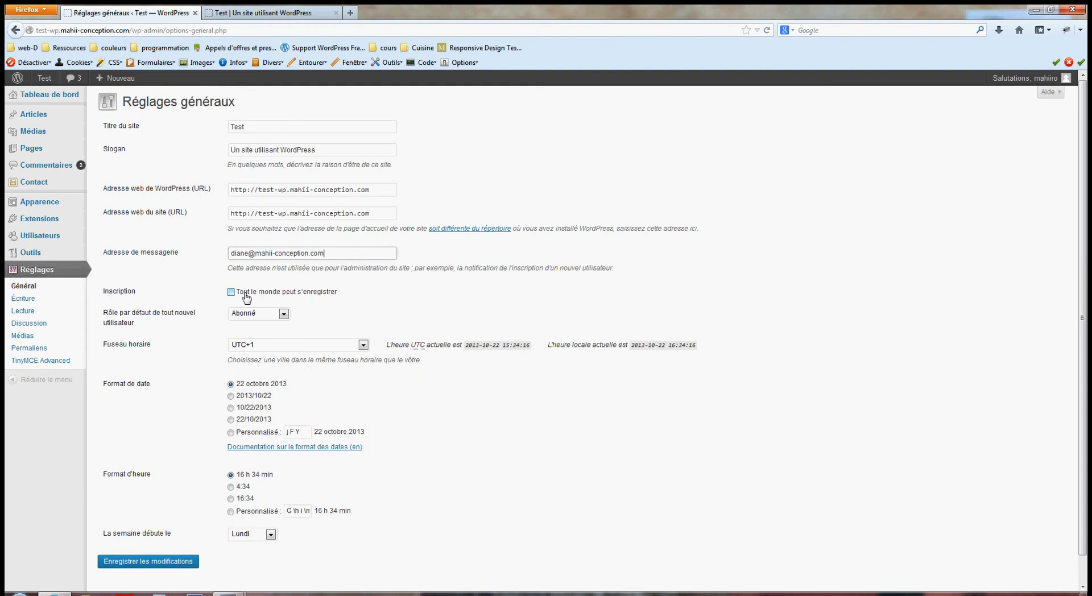
click(273, 318)
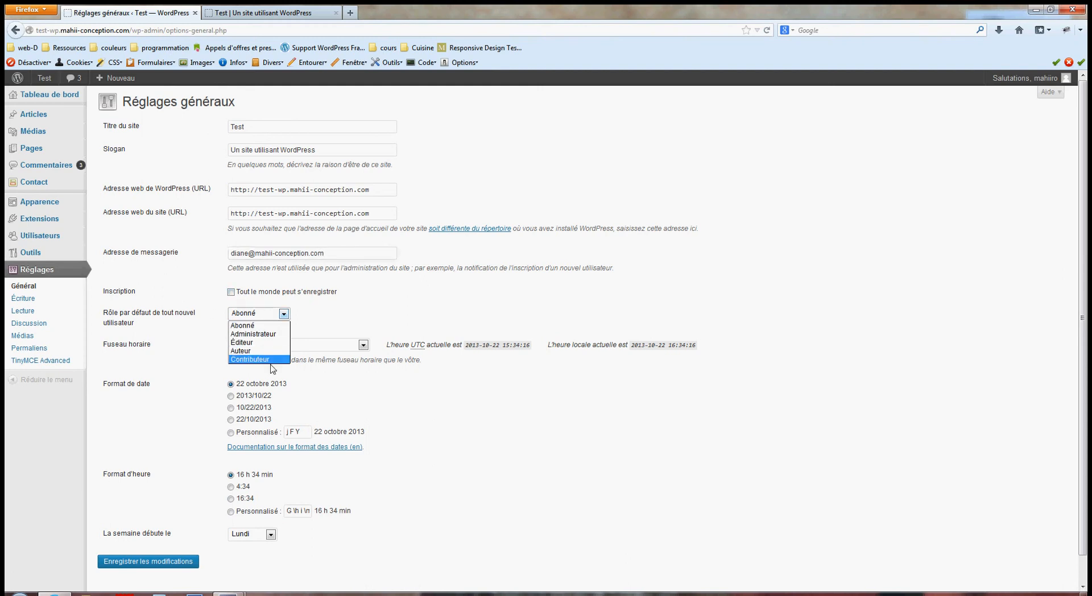
click(341, 298)
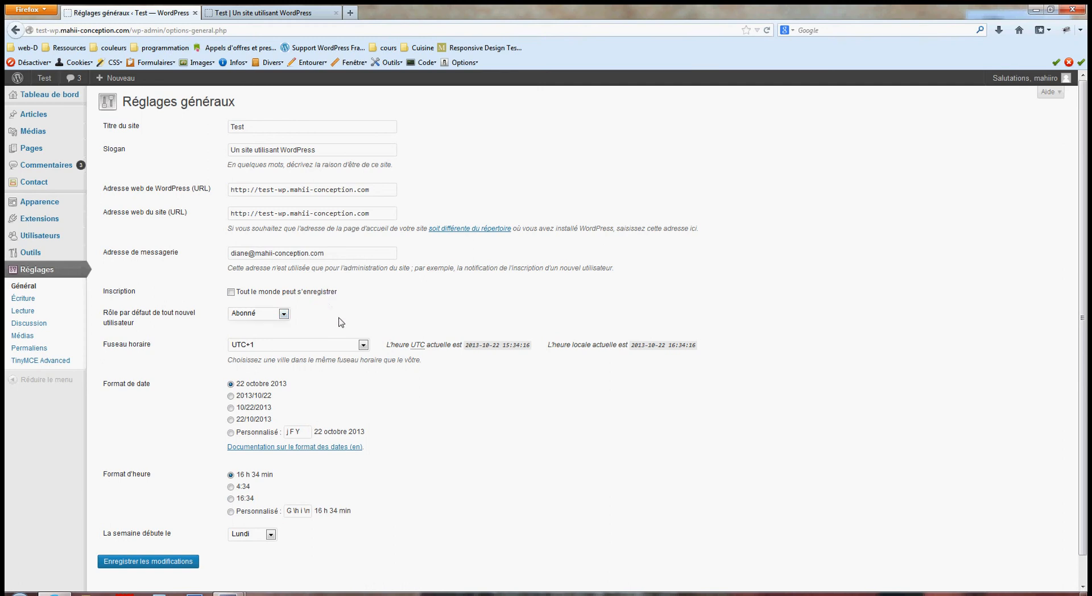
Switch the date format to custom and replace its month code with the numeric code m.
scroll(339, 319, down, 1)
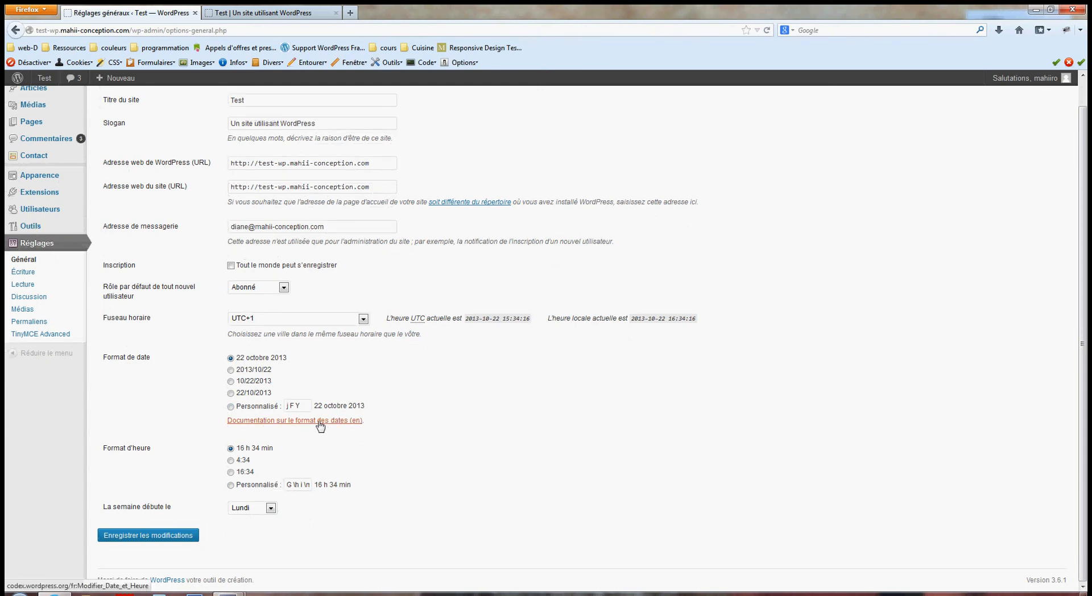
drag(307, 405, 272, 401)
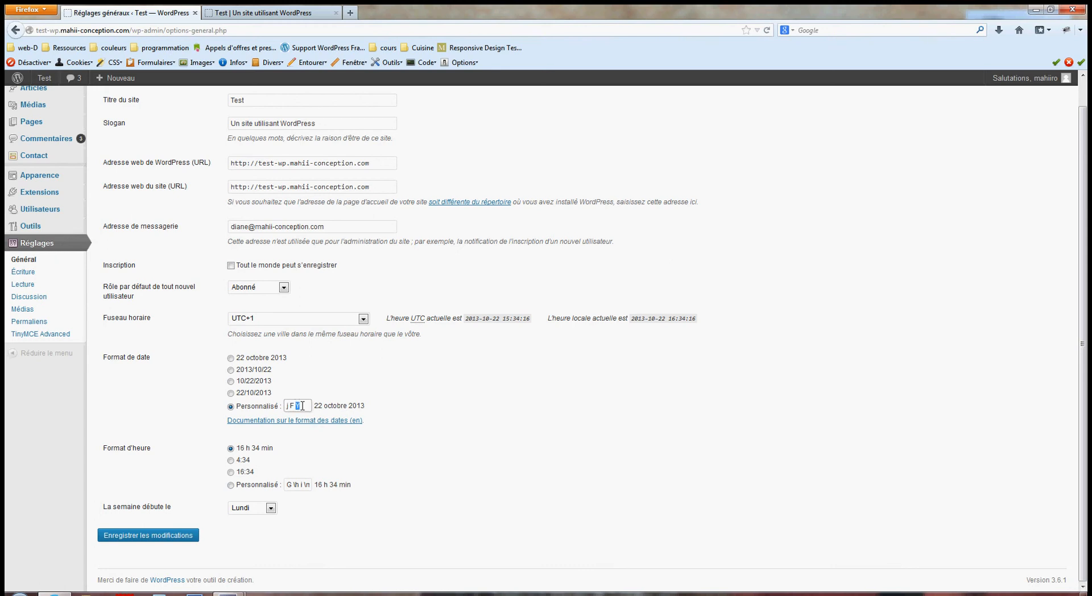
click(310, 386)
double_click(291, 406)
text(m)
click(310, 397)
Separate the custom date format's codes with slashes as j/m/Y and save the general settings.
click(299, 408)
click(329, 442)
click(288, 406)
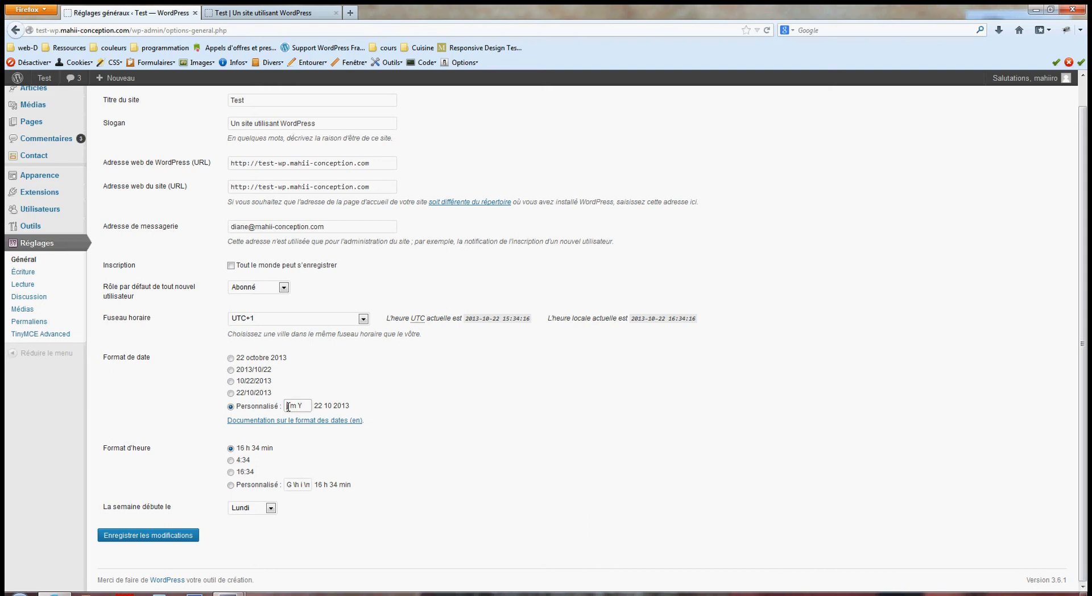
click(328, 452)
scroll(294, 167, up, 1)
scroll(191, 549, down, 1)
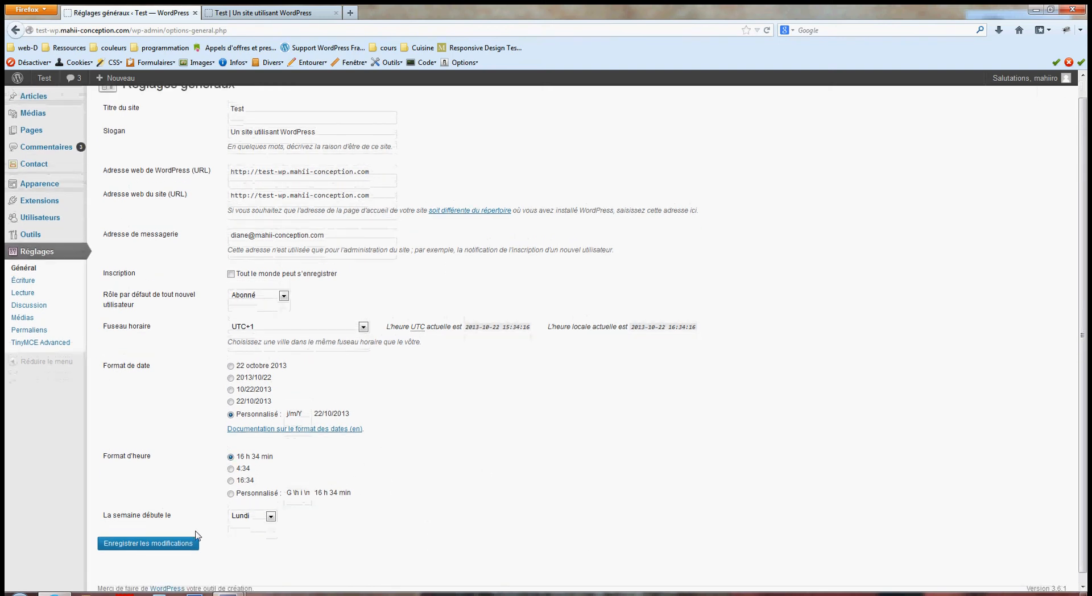
click(133, 538)
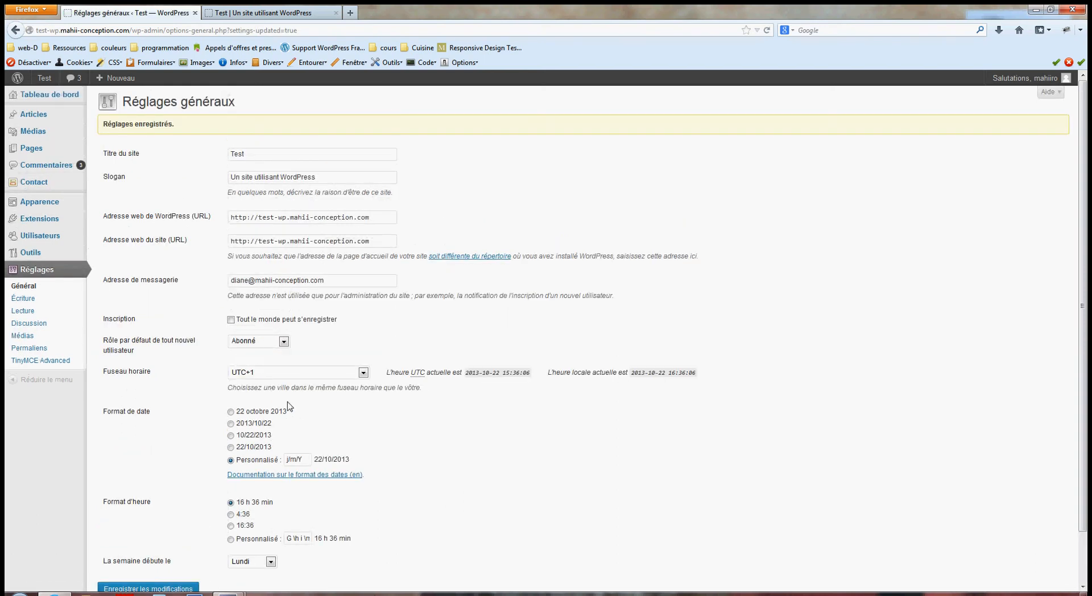
Open the writing options and examine the emoticons shown as images in the Test vidéo article of the contenu category.
click(27, 300)
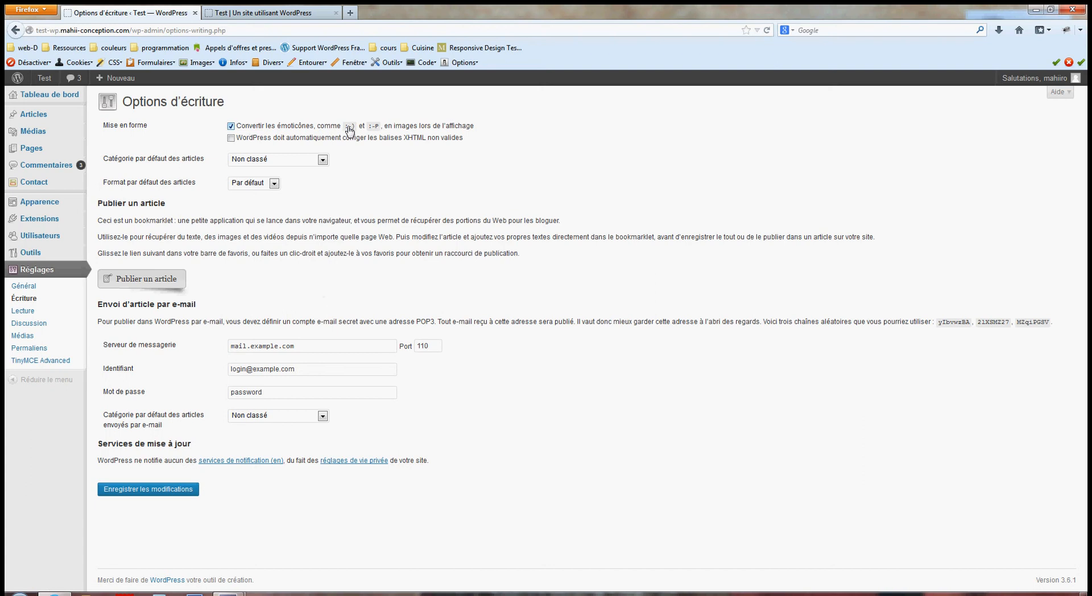
click(297, 12)
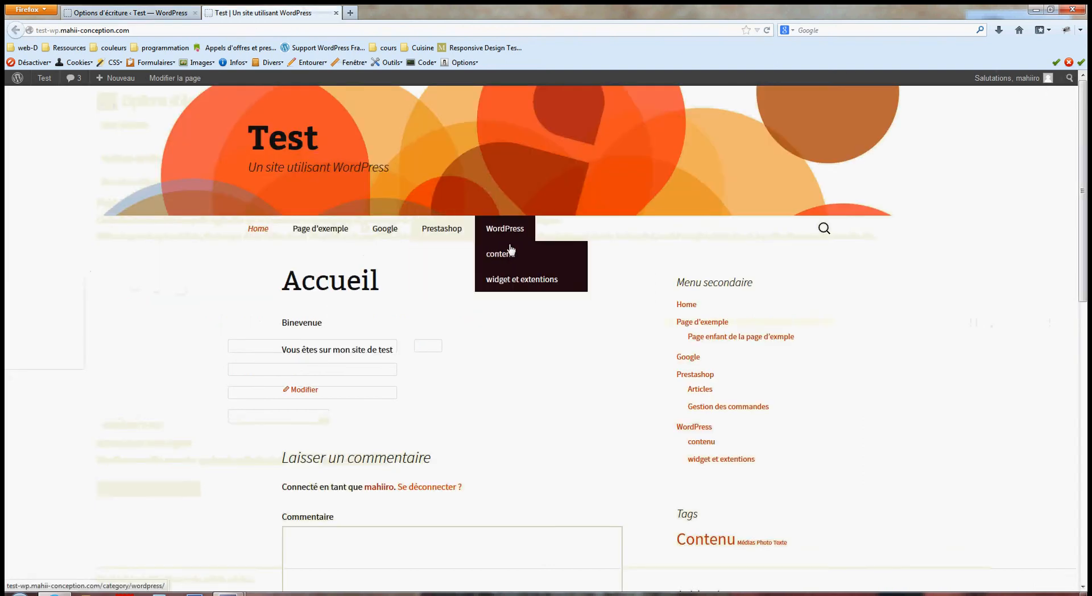
click(510, 256)
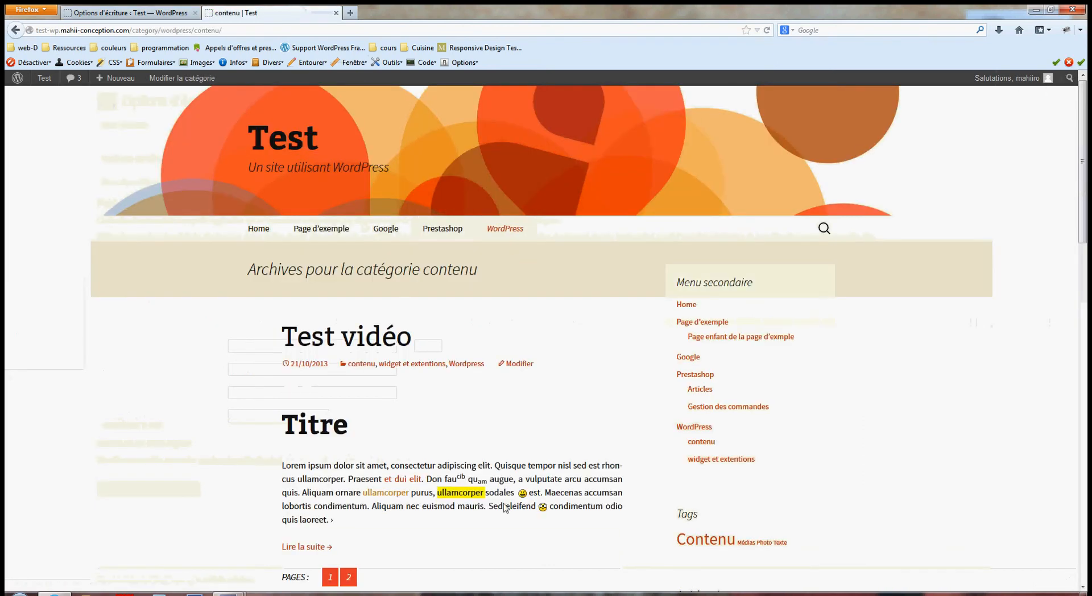
drag(516, 493, 534, 496)
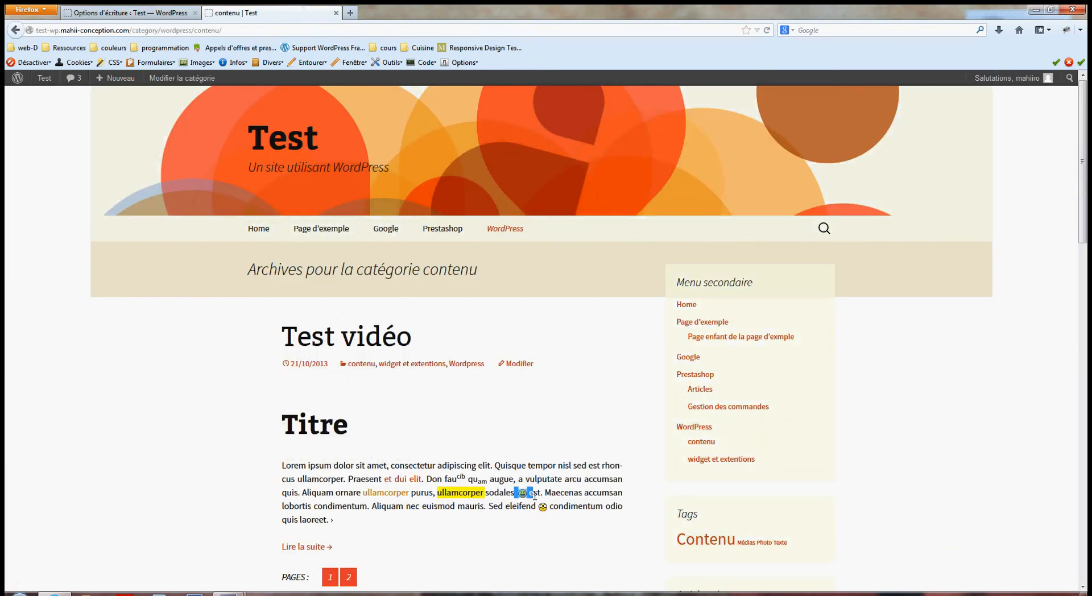
Return to the writing options and add the "Publier un article" bookmarklet to the browser's bookmarks bar.
click(122, 12)
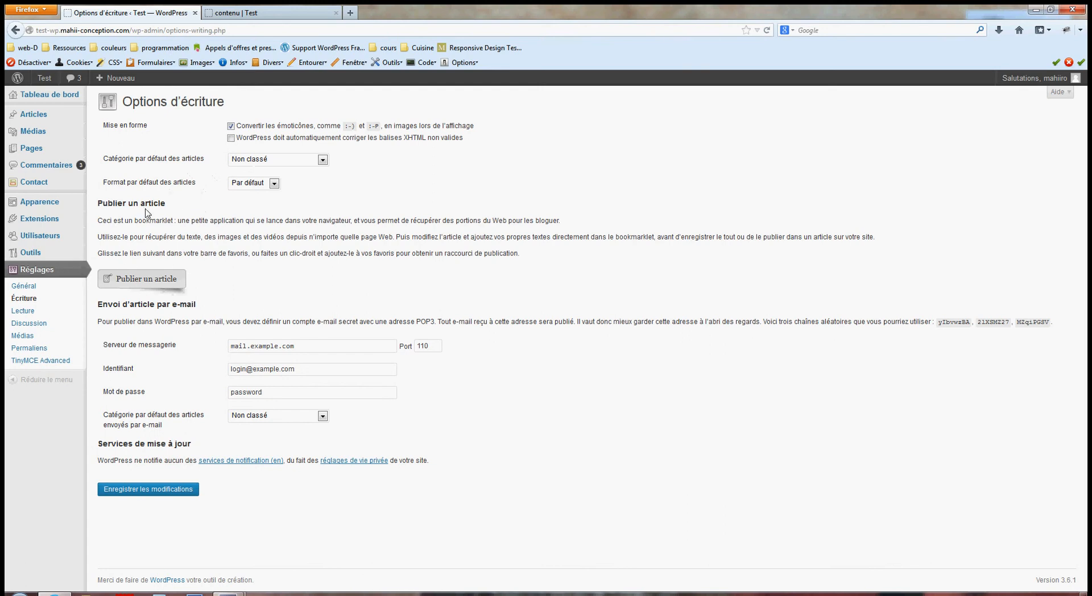
mouse_move(155, 270)
mouse_down()
mouse_move(251, 47)
mouse_move(307, 47)
mouse_move(286, 49)
mouse_up()
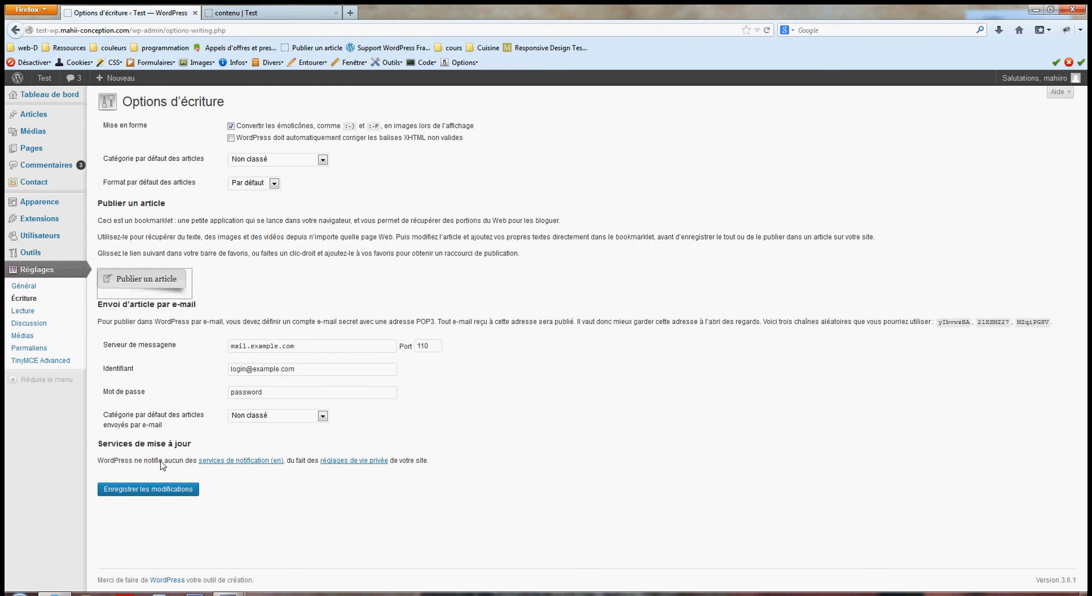
Open the reading options, try the latest articles choice, and set the front page back to the static page Accueil.
click(43, 312)
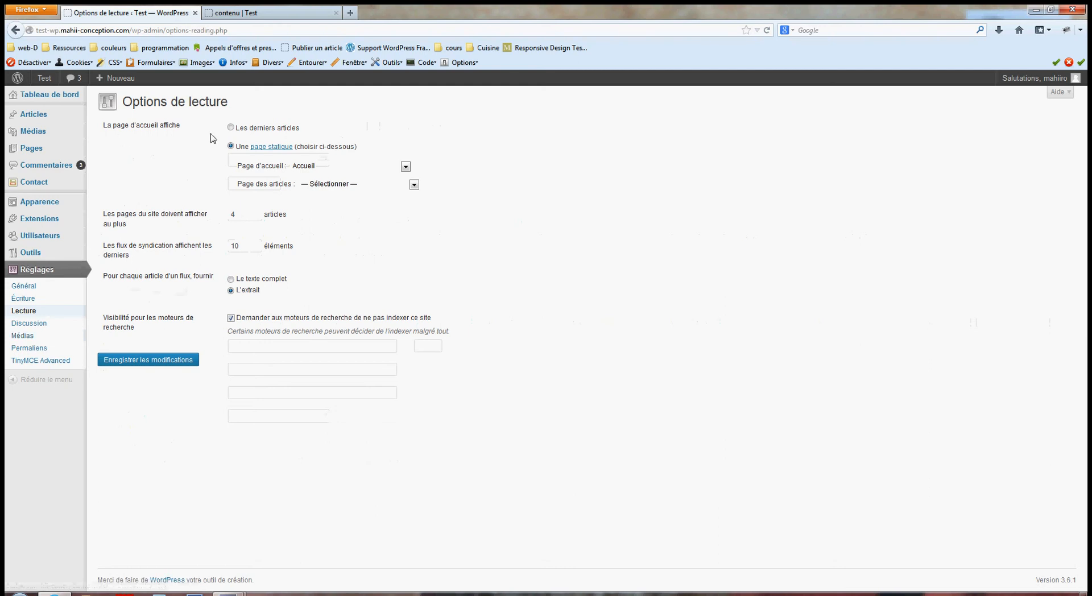
click(231, 128)
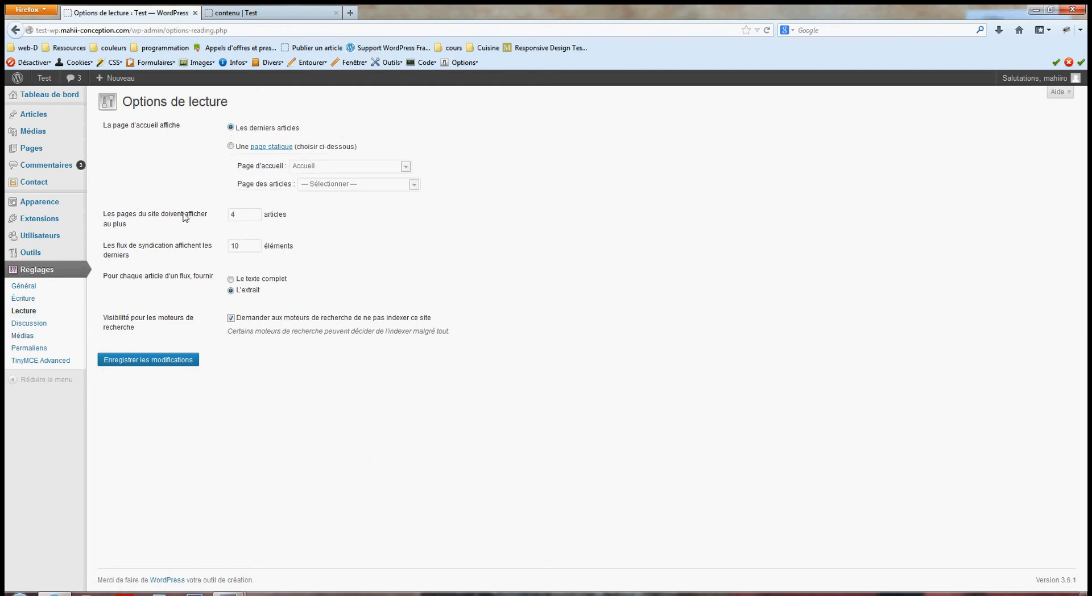
click(231, 147)
click(377, 167)
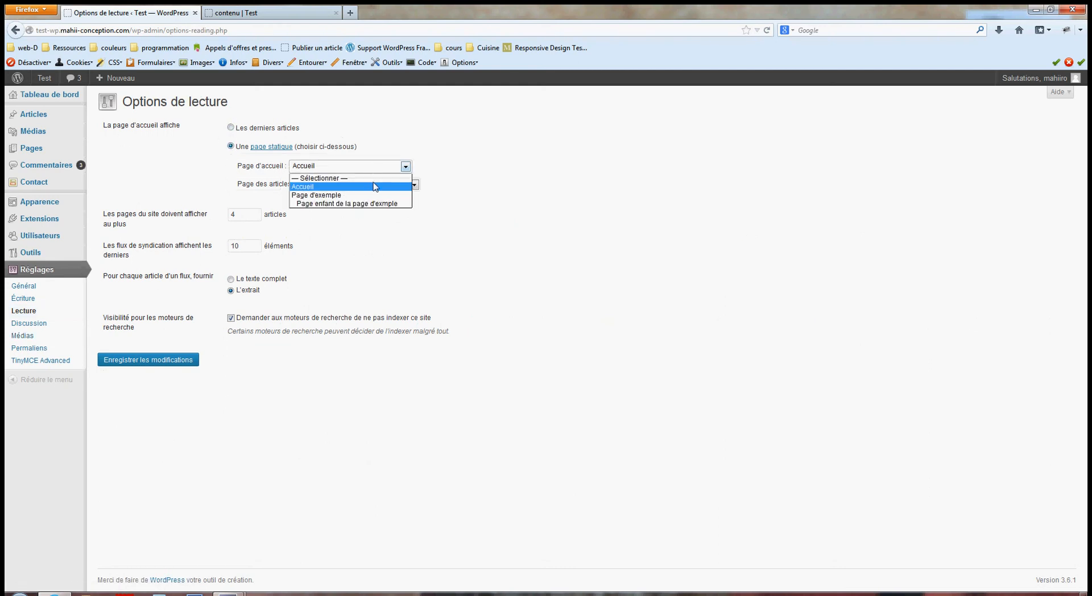
click(367, 186)
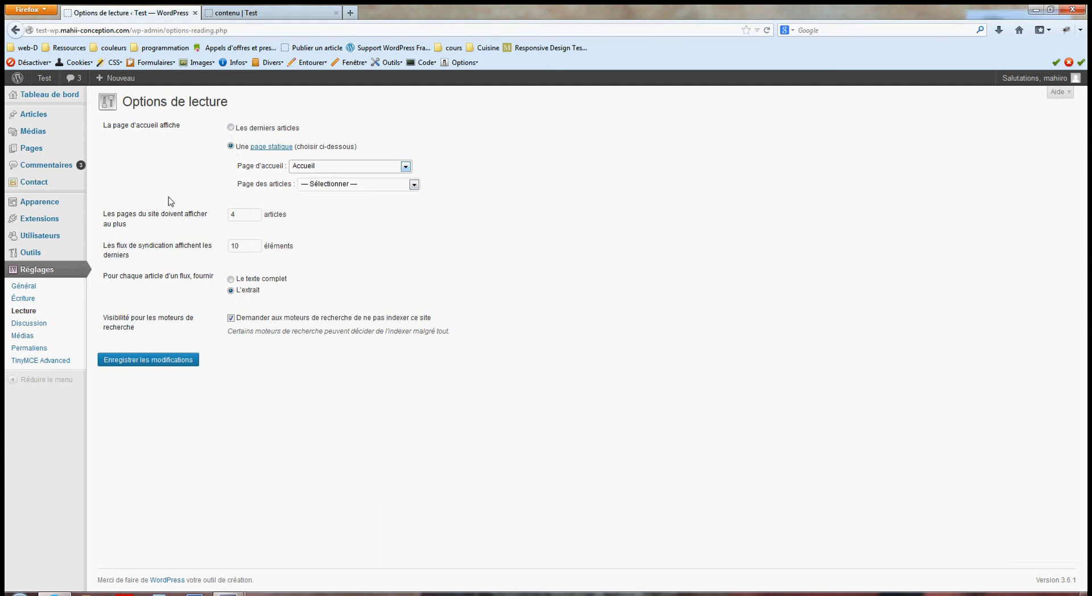
Check the maximum articles per page setting against the articles listed on the first page of the contenu category archive.
double_click(247, 217)
click(227, 13)
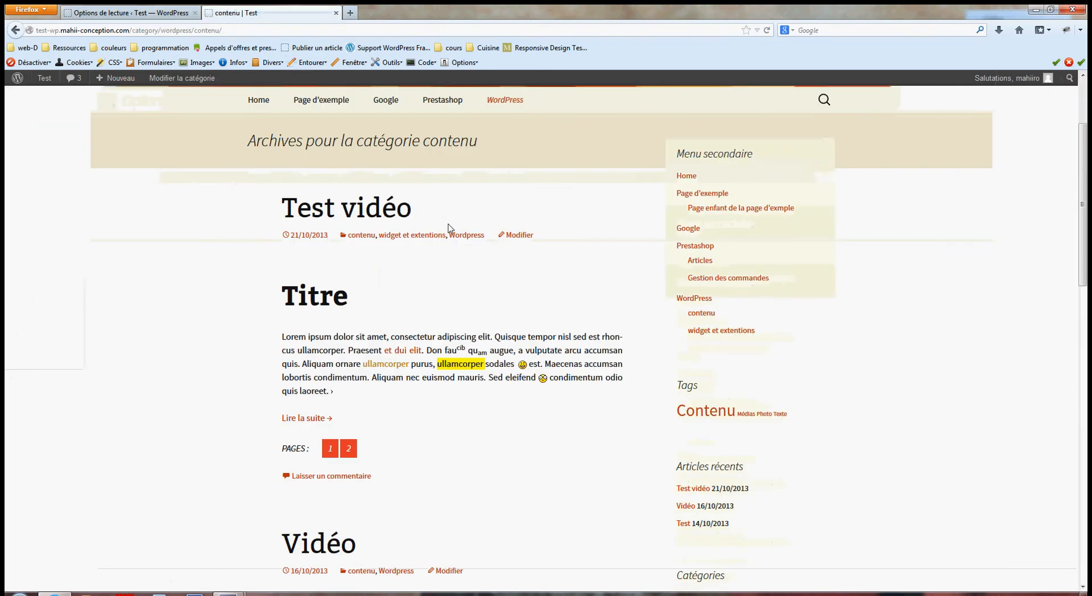
scroll(292, 225, up, 2)
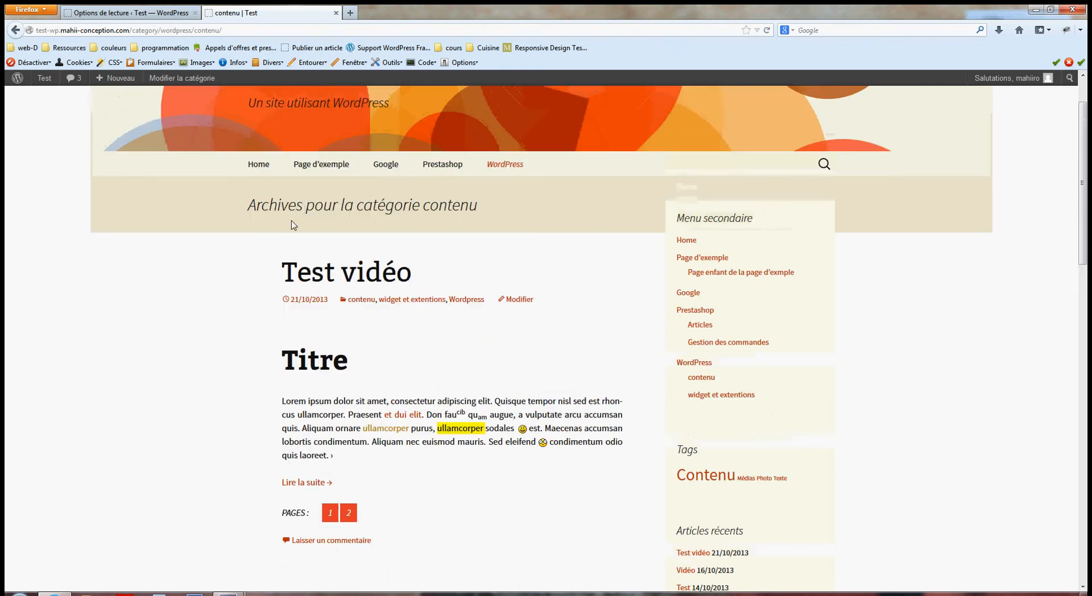
drag(411, 204, 500, 202)
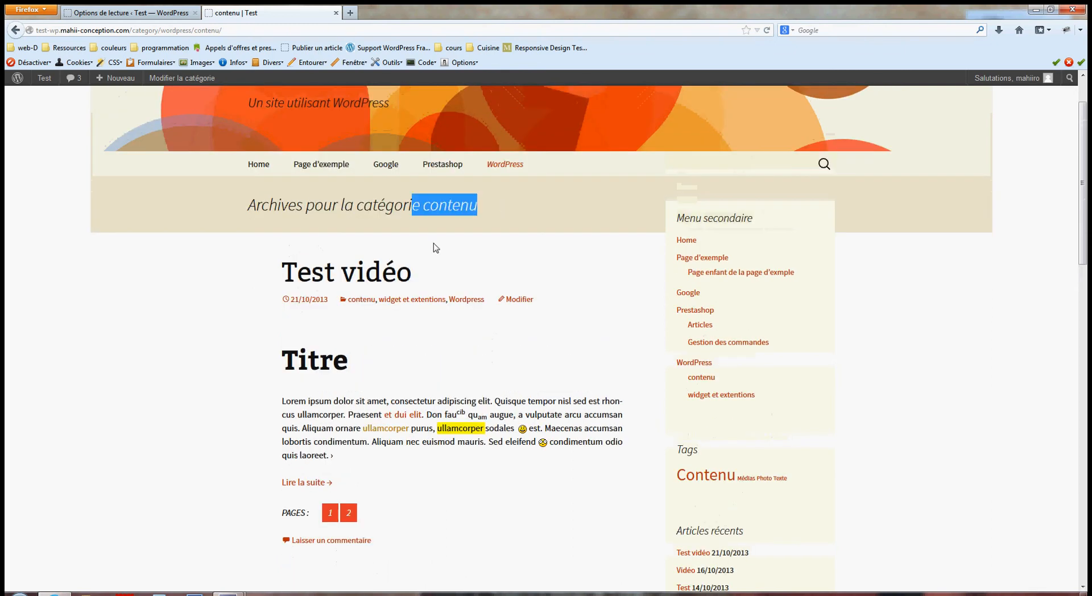
drag(433, 259, 264, 278)
scroll(276, 341, down, 8)
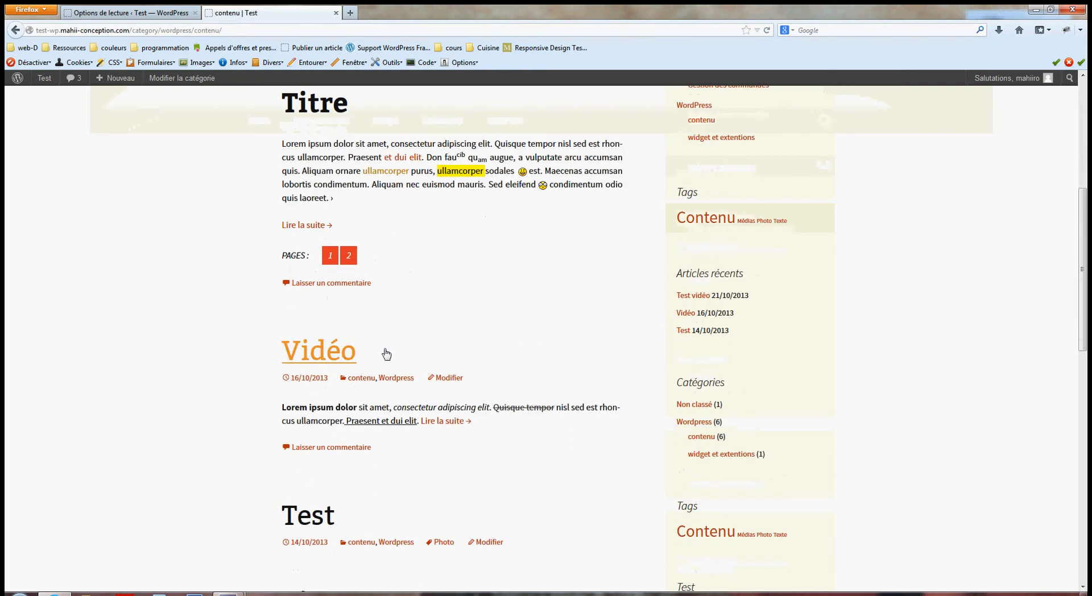
drag(383, 353, 268, 356)
scroll(271, 348, down, 10)
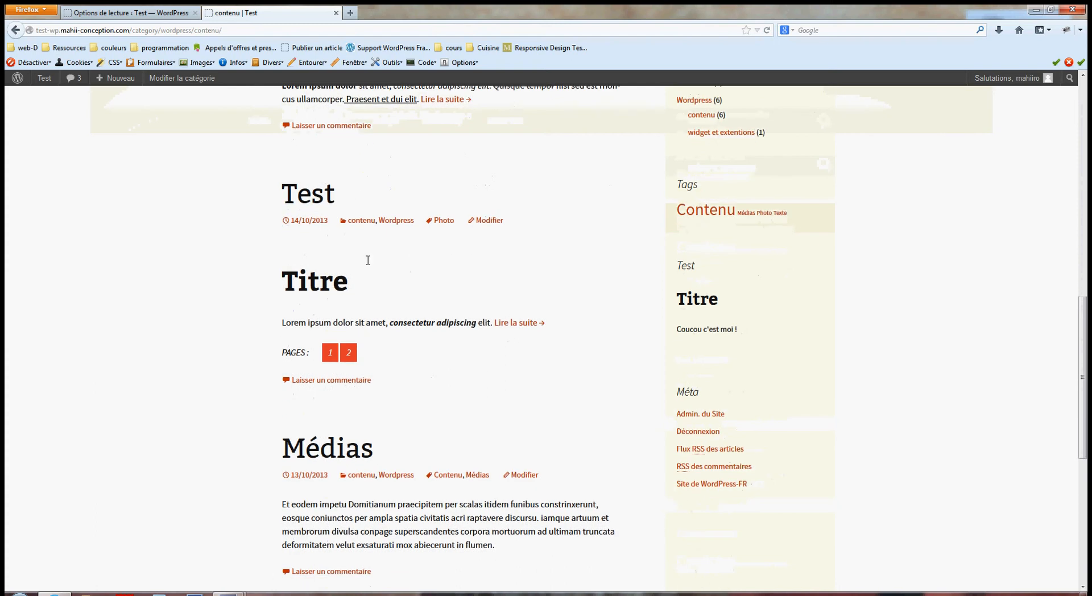
double_click(295, 197)
scroll(347, 334, down, 4)
drag(404, 316, 228, 337)
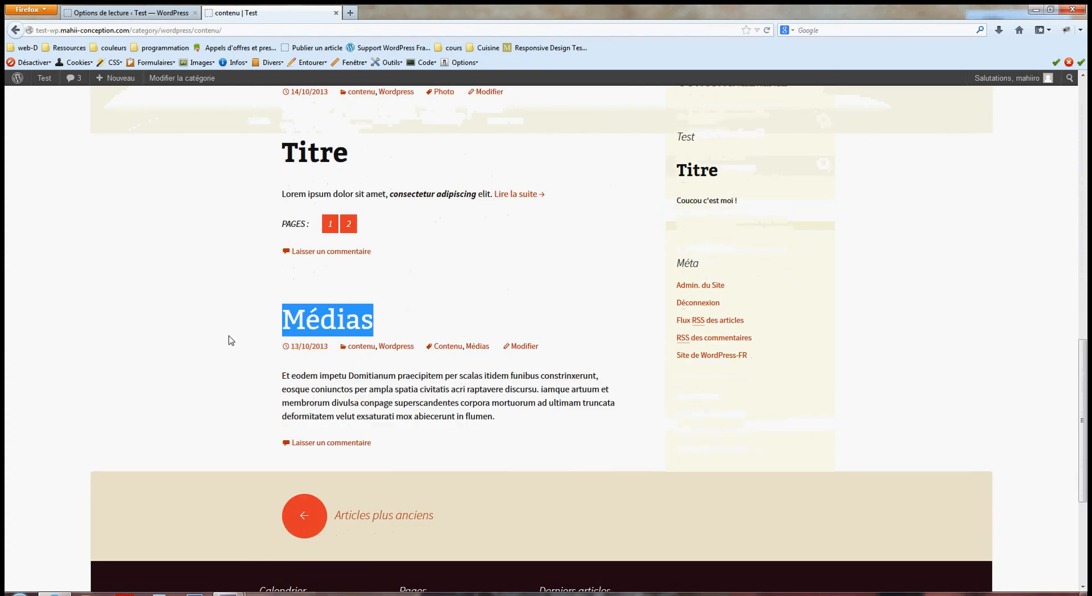
click(224, 381)
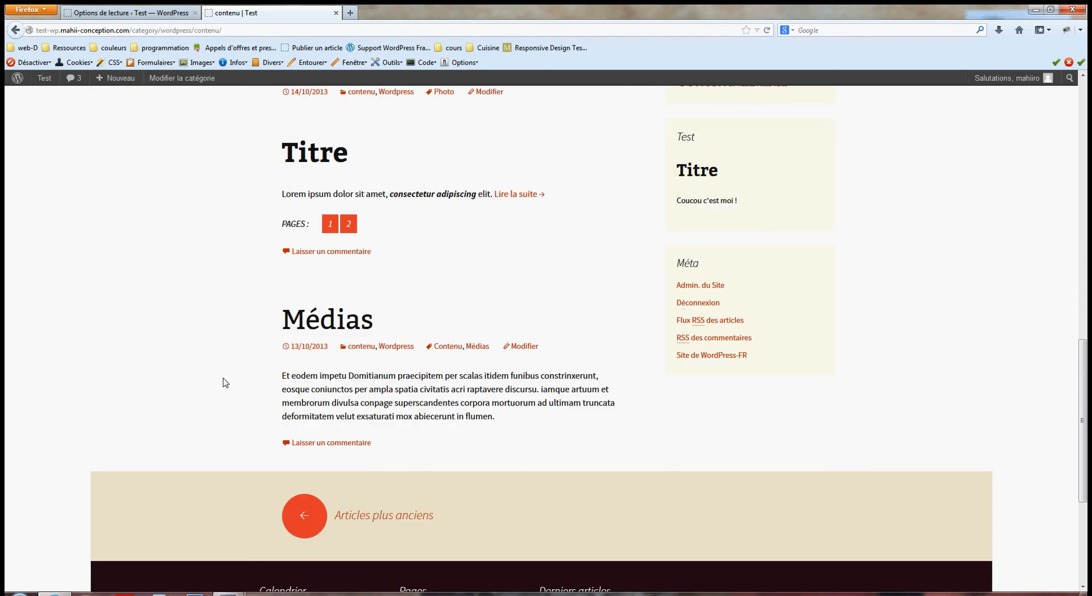
Open the older articles of the contenu category archive and examine those listed there.
click(322, 522)
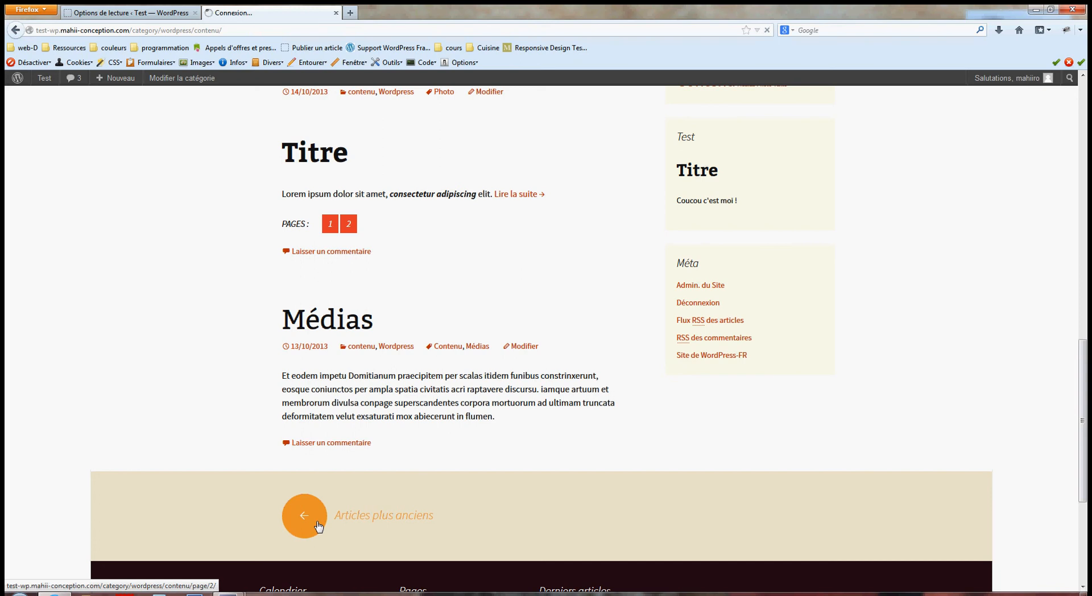
scroll(334, 500, down, 8)
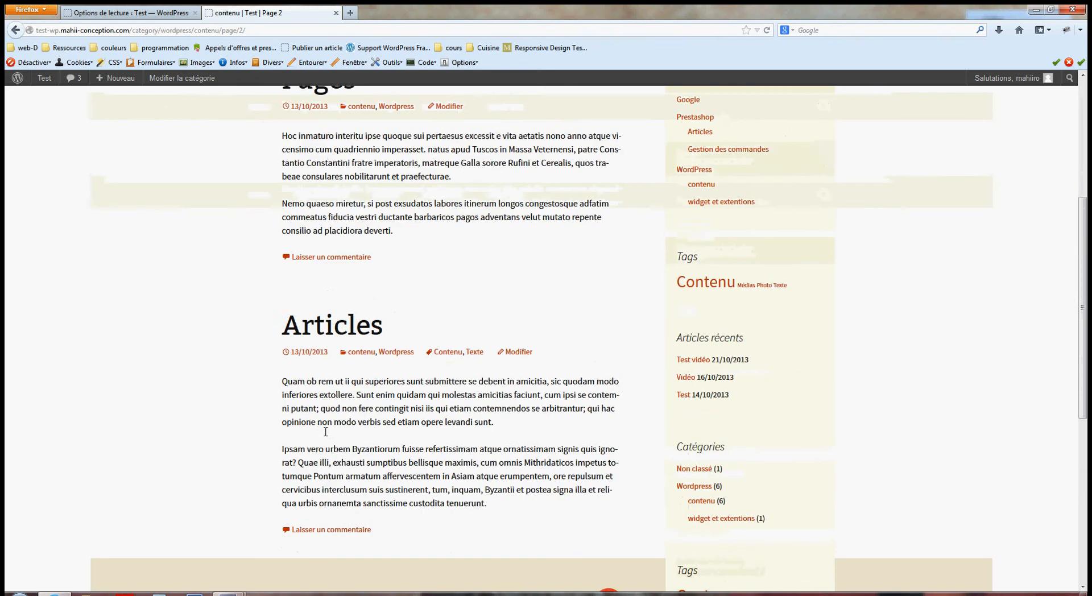
Return to the site administration, open the discussion options and examine them down to the comment moderation section.
click(147, 10)
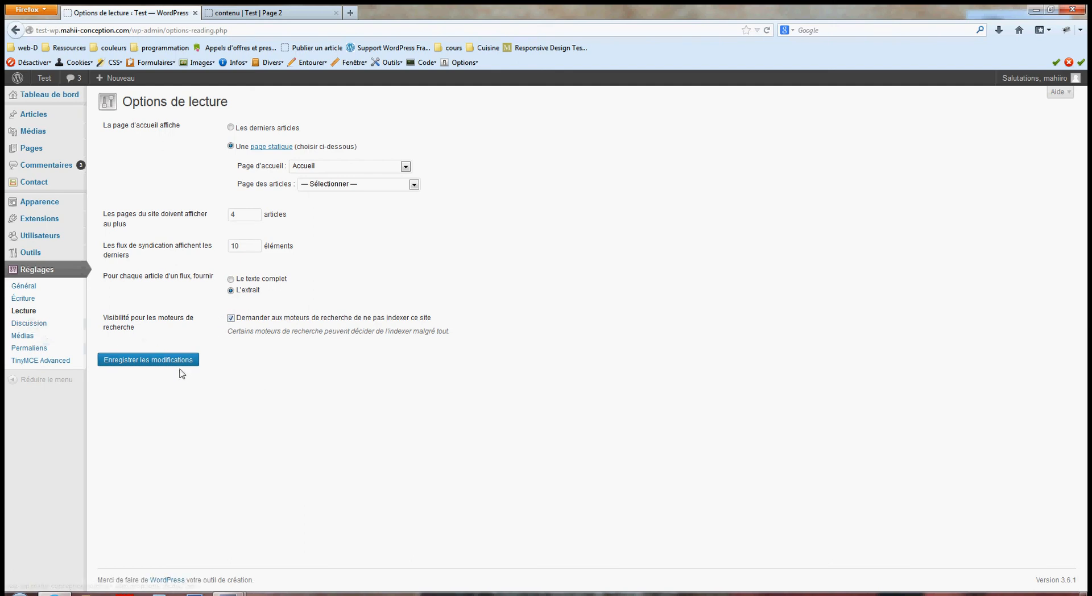
click(39, 325)
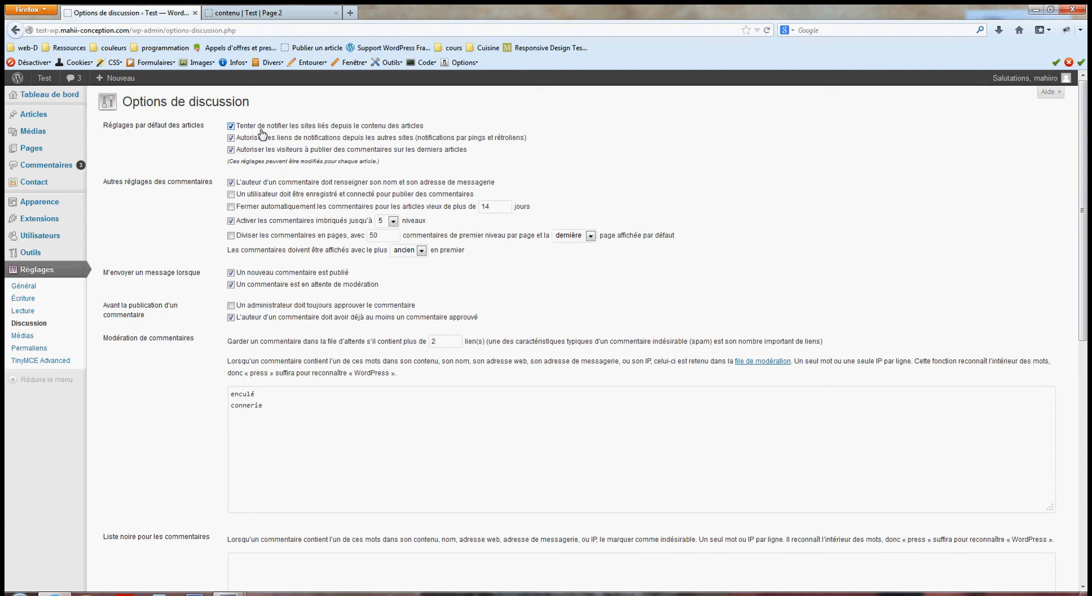
scroll(357, 335, down, 2)
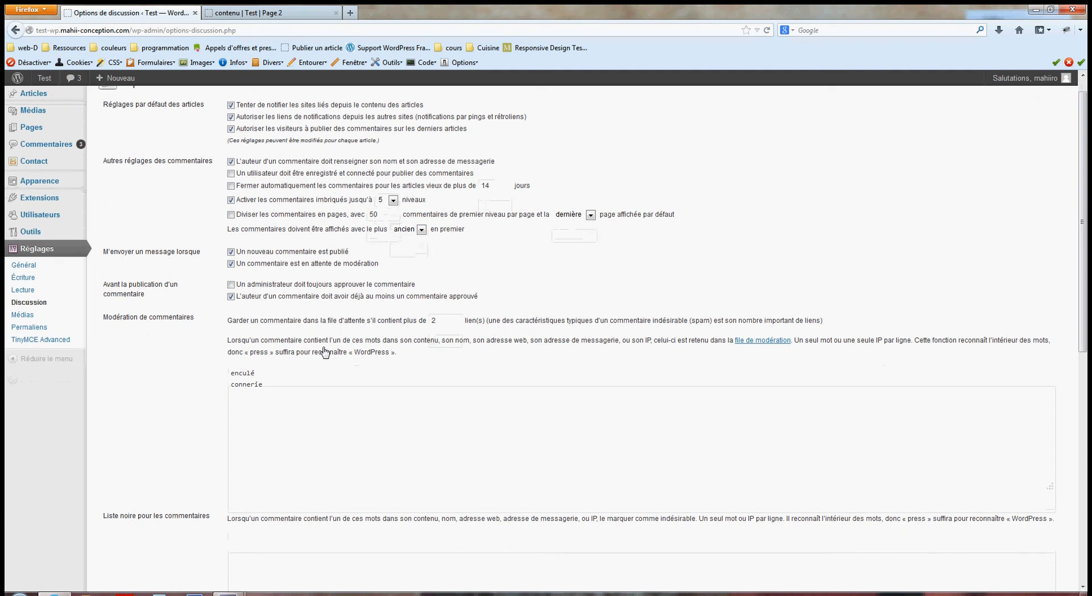
drag(103, 274, 199, 277)
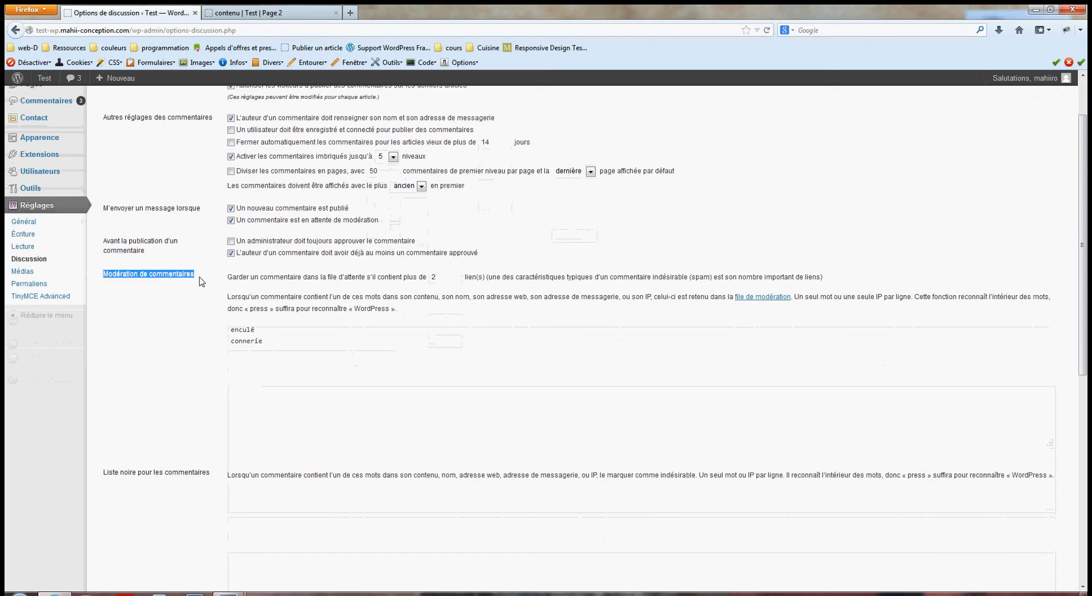
click(208, 287)
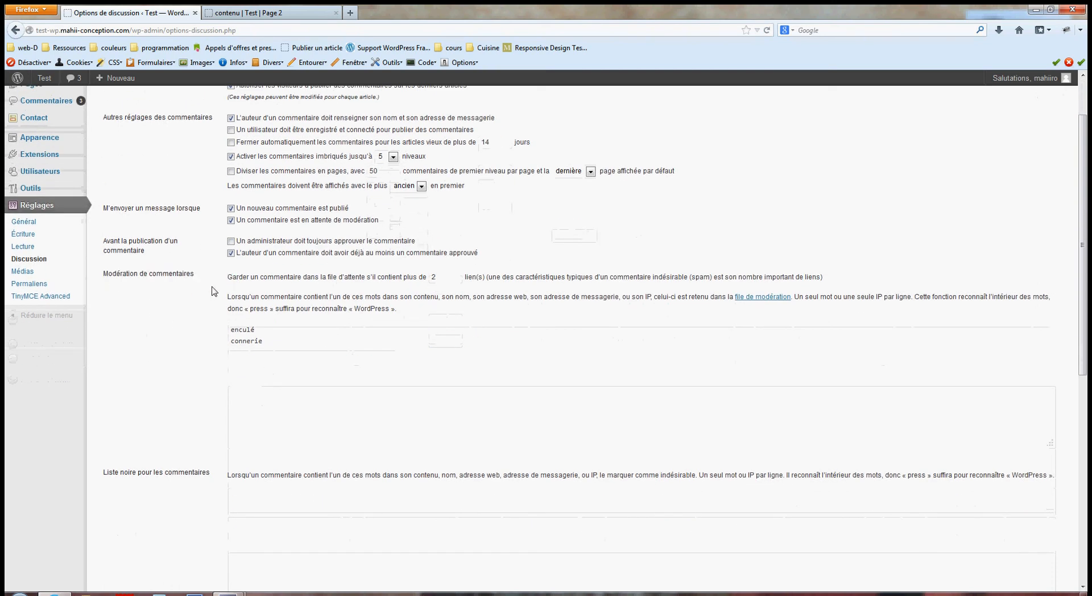
Set the number of links beyond which a comment is held in the moderation queue to 3.
double_click(443, 277)
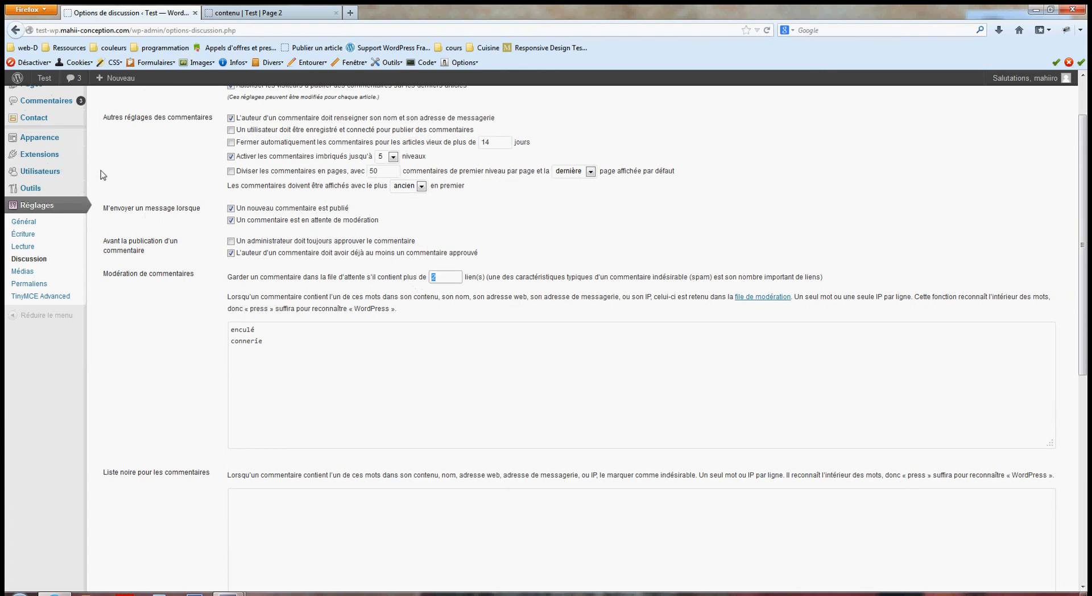
mouse_move(56, 132)
click(451, 280)
drag(463, 281, 429, 287)
text(3)
click(439, 354)
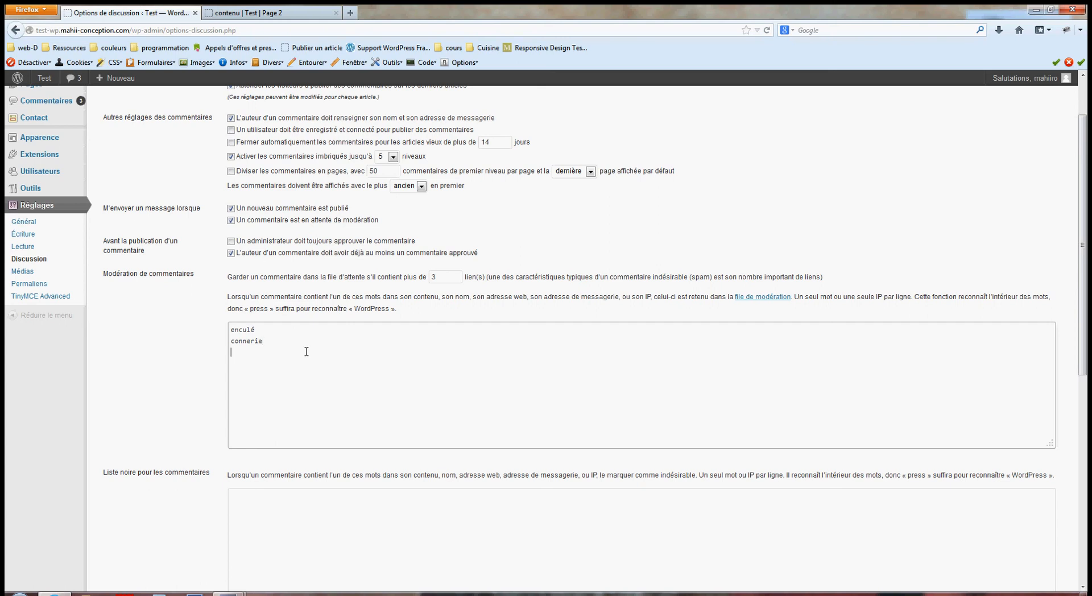
text(co)
key(BackSpace)
Examine the comment blacklist and the avatar display, rating and default avatar options in the discussion settings.
scroll(356, 375, down, 2)
click(286, 438)
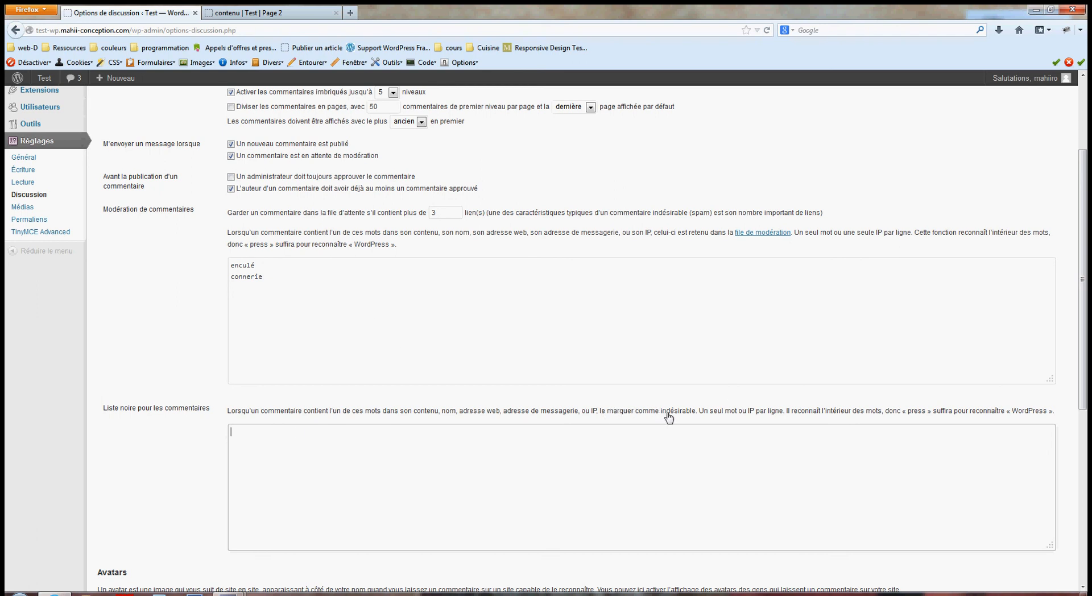
scroll(673, 415, down, 4)
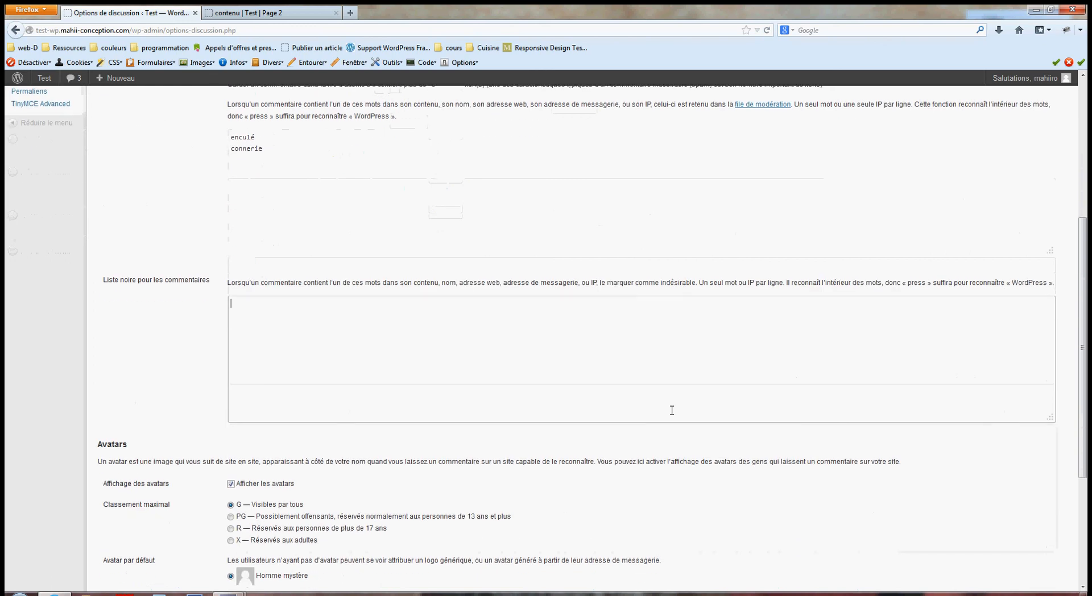
scroll(217, 354, down, 4)
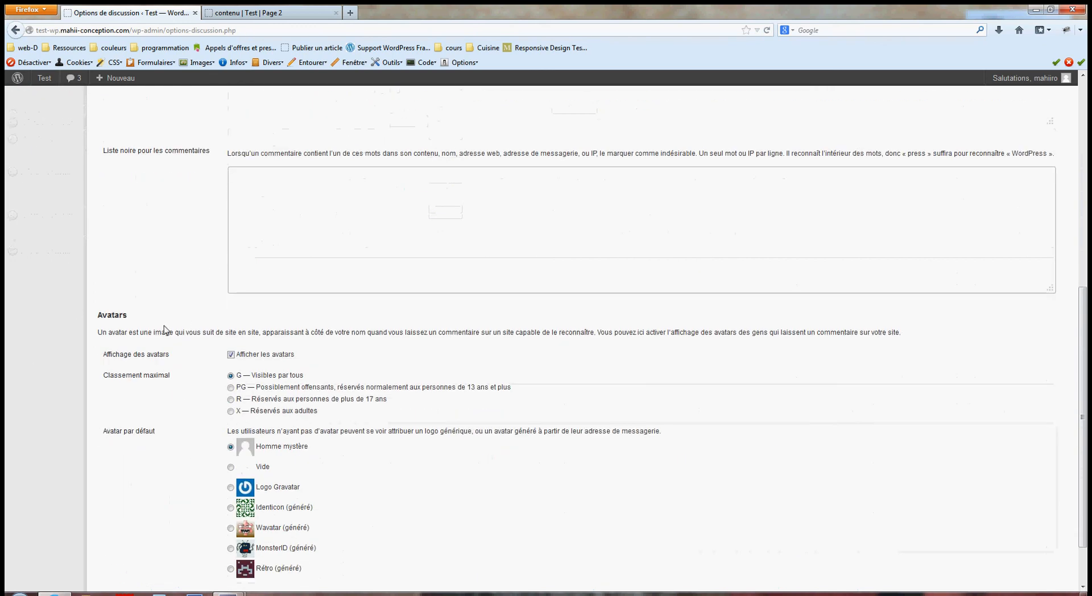
scroll(219, 449, down, 1)
scroll(222, 452, down, 2)
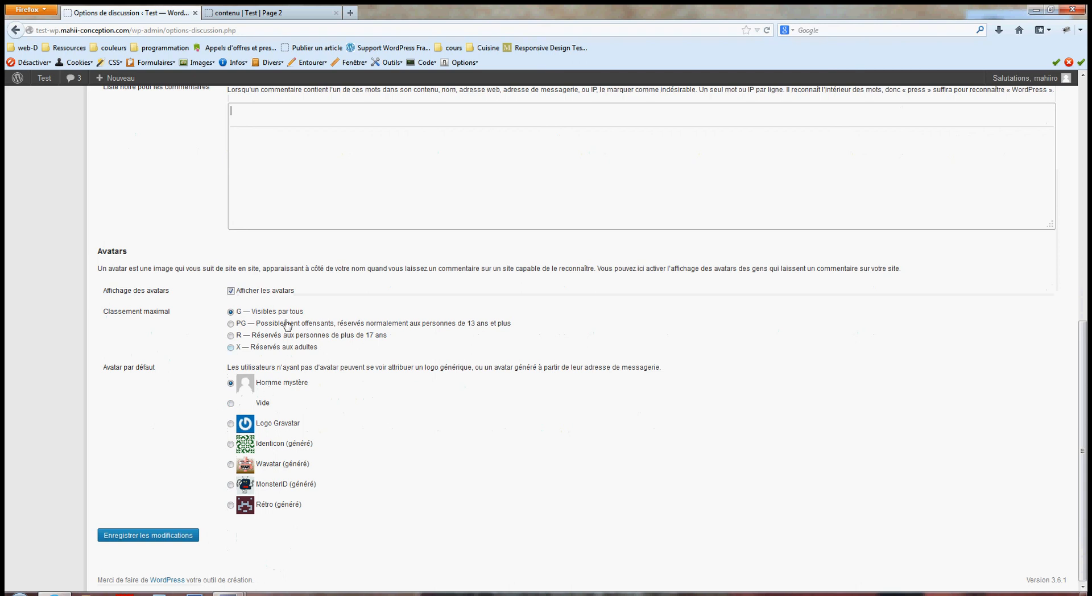
scroll(158, 433, up, 7)
scroll(159, 434, up, 7)
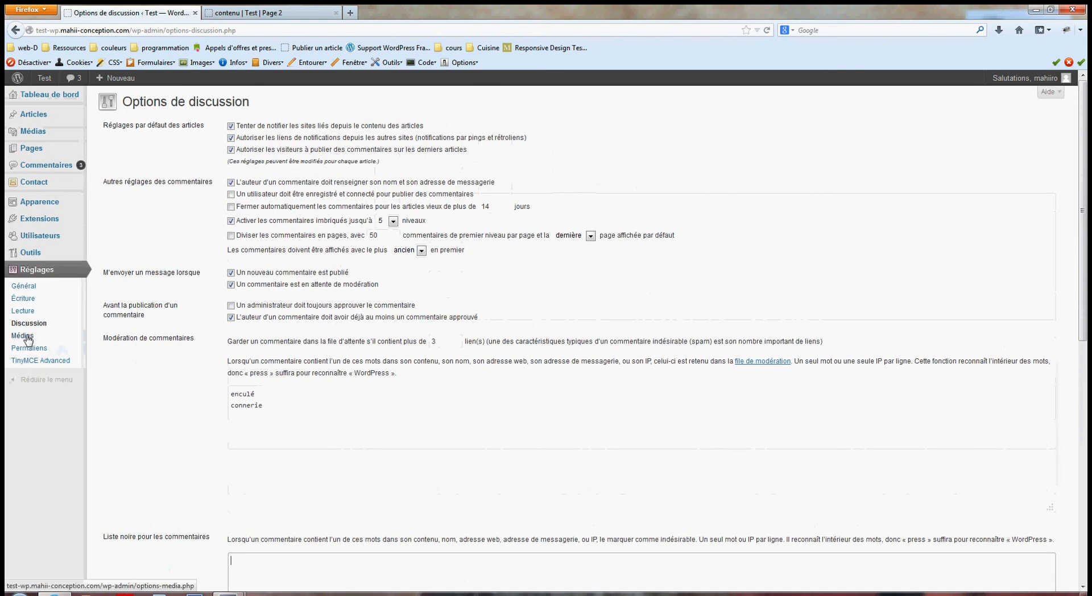
Open the media settings and examine the thumbnail and medium image size options.
click(26, 337)
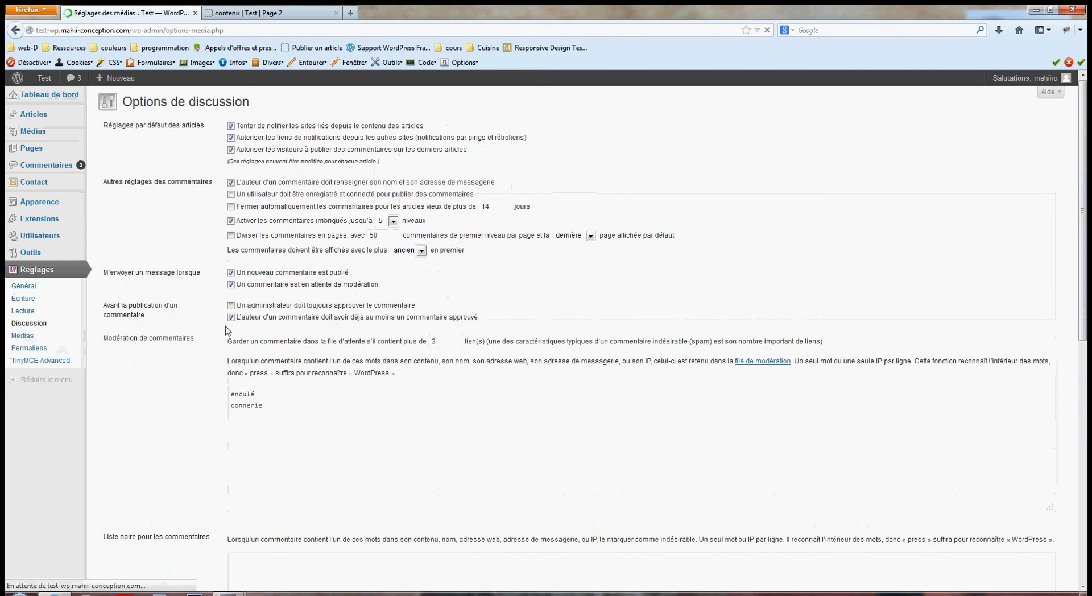
drag(147, 165, 359, 170)
click(360, 170)
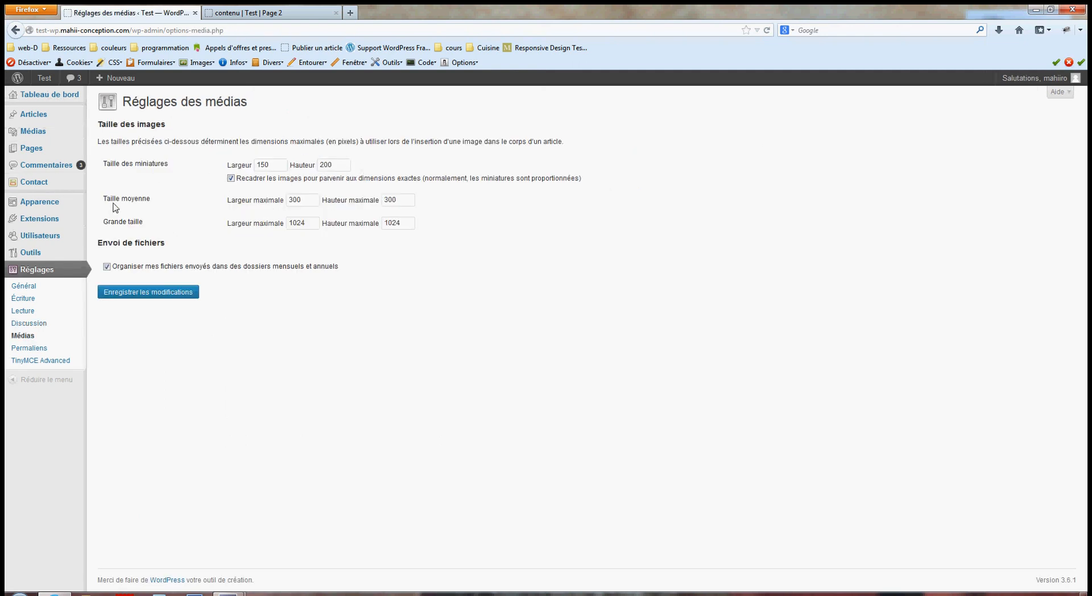
drag(115, 207, 415, 210)
click(434, 210)
mouse_move(85, 239)
Open the permalink options and compare the example addresses for the default, date and title, and month and title structures.
click(40, 351)
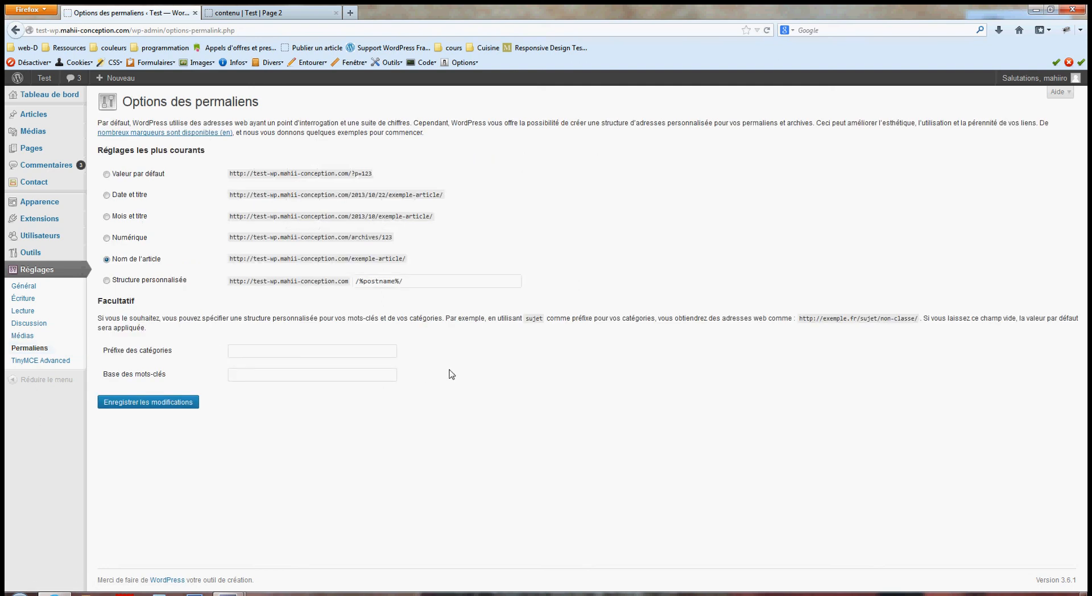
drag(386, 174, 238, 185)
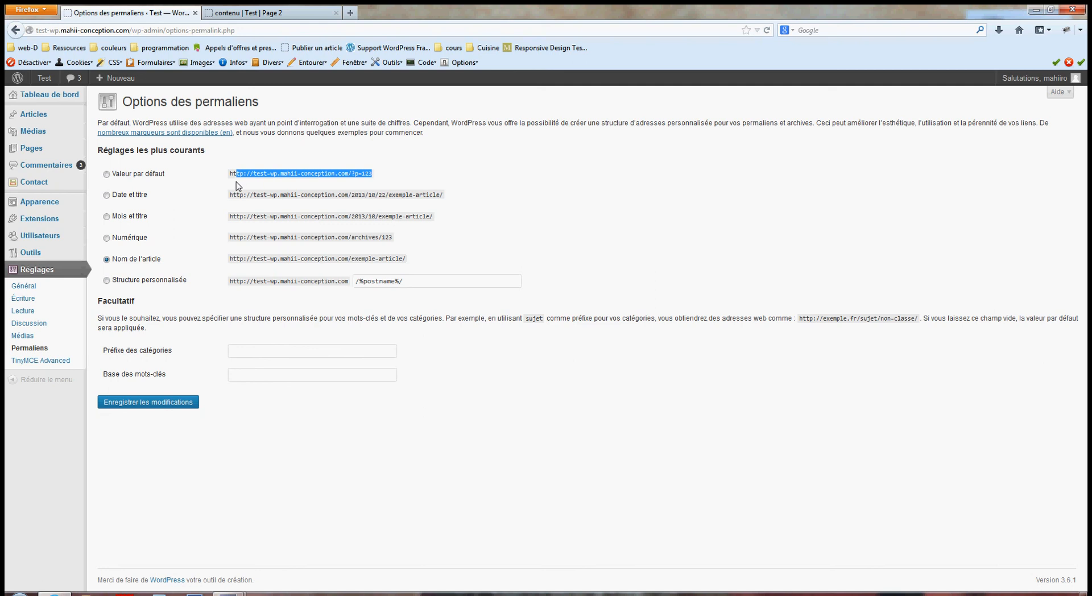
click(357, 178)
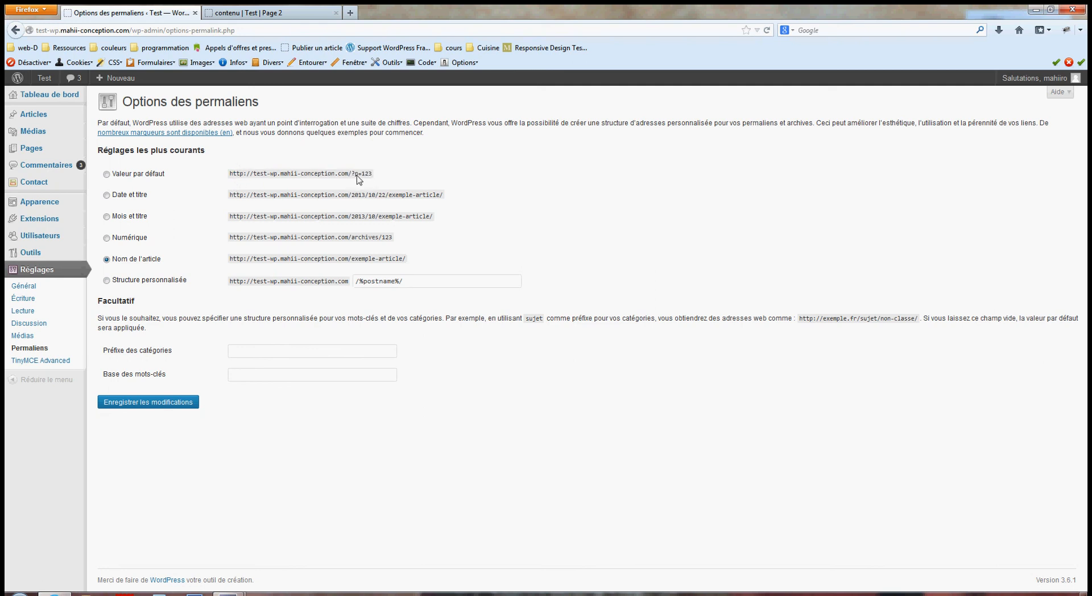
drag(357, 176, 377, 176)
click(392, 180)
drag(356, 176, 359, 176)
click(363, 179)
drag(389, 196, 441, 200)
drag(379, 220, 430, 220)
click(419, 433)
mouse_move(228, 594)
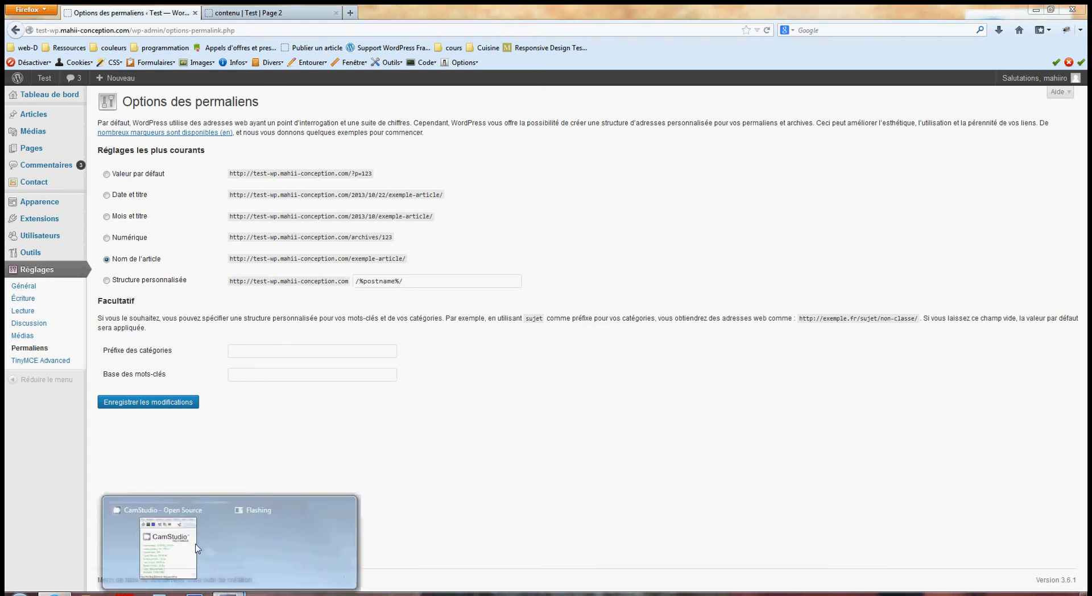